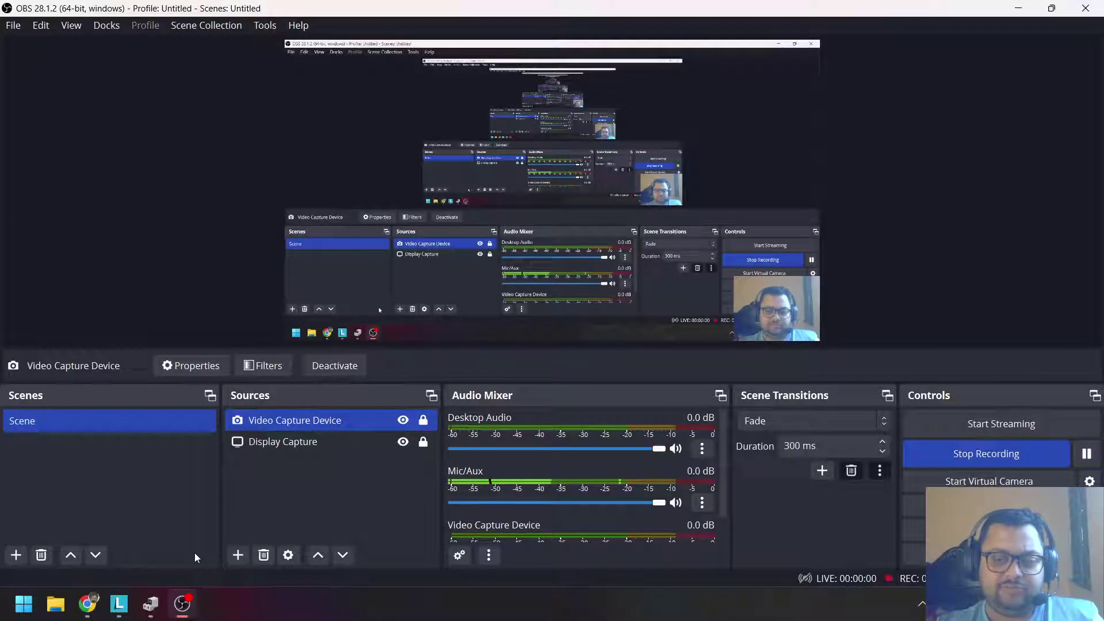
# Bring Lenovo Vantage's System Update page forward and scroll its full history of three installed drivers.
pyautogui.click(121, 607)
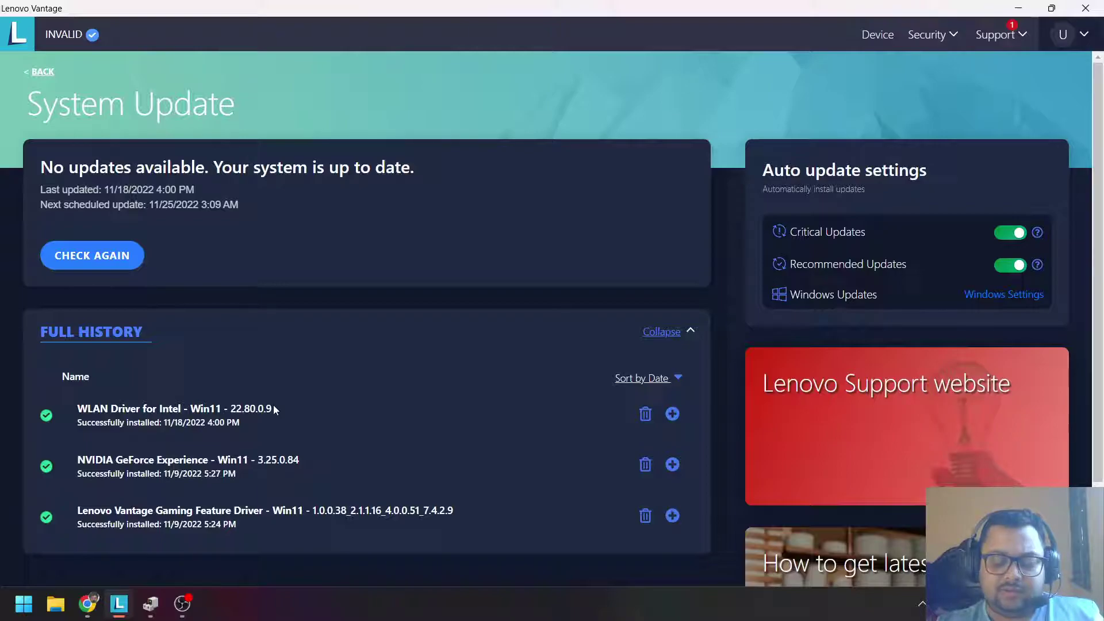
pyautogui.scroll(-1, 274, 409)
pyautogui.scroll(1, 273, 410)
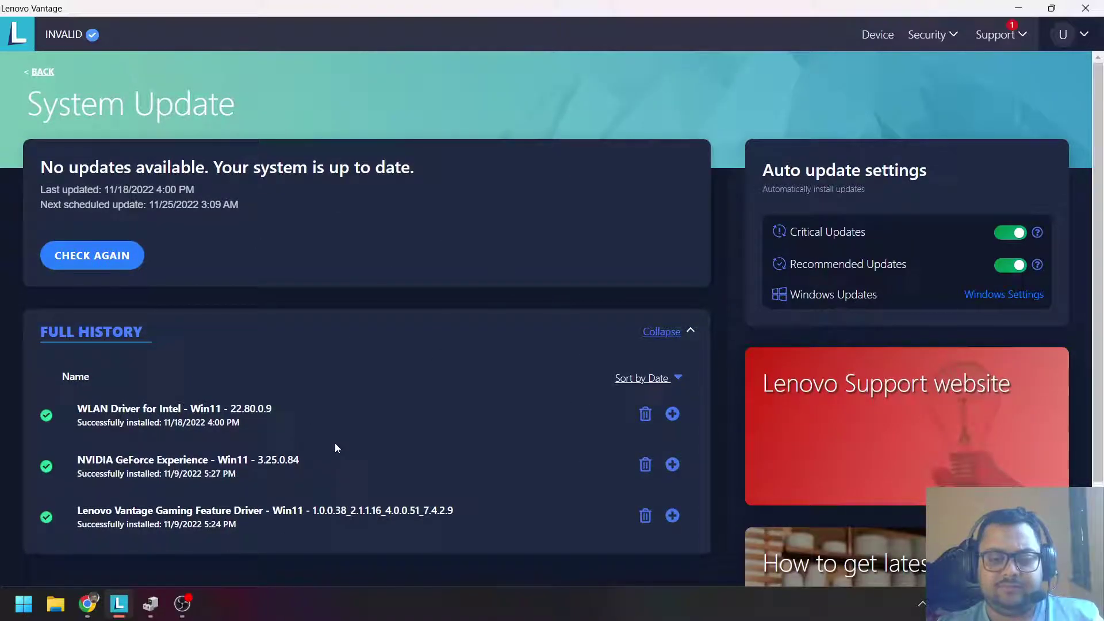
pyautogui.scroll(-1, 375, 461)
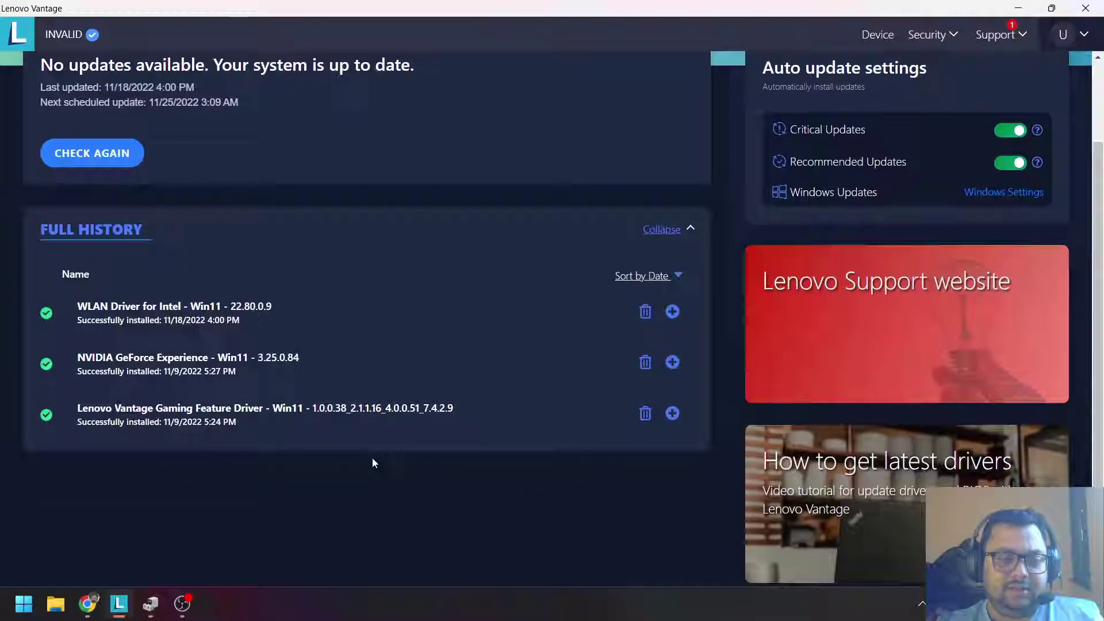
pyautogui.scroll(1, 132, 102)
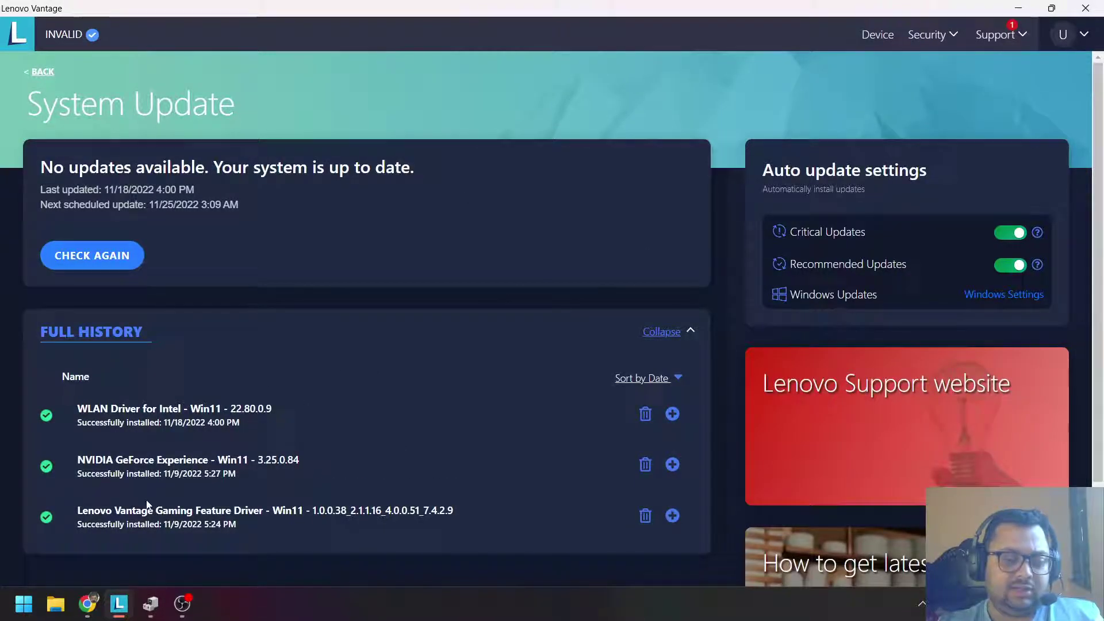
# Show the Legion 5-15IMH6 Automatic Driver Update result stating no driver updates are required.
pyautogui.click(86, 604)
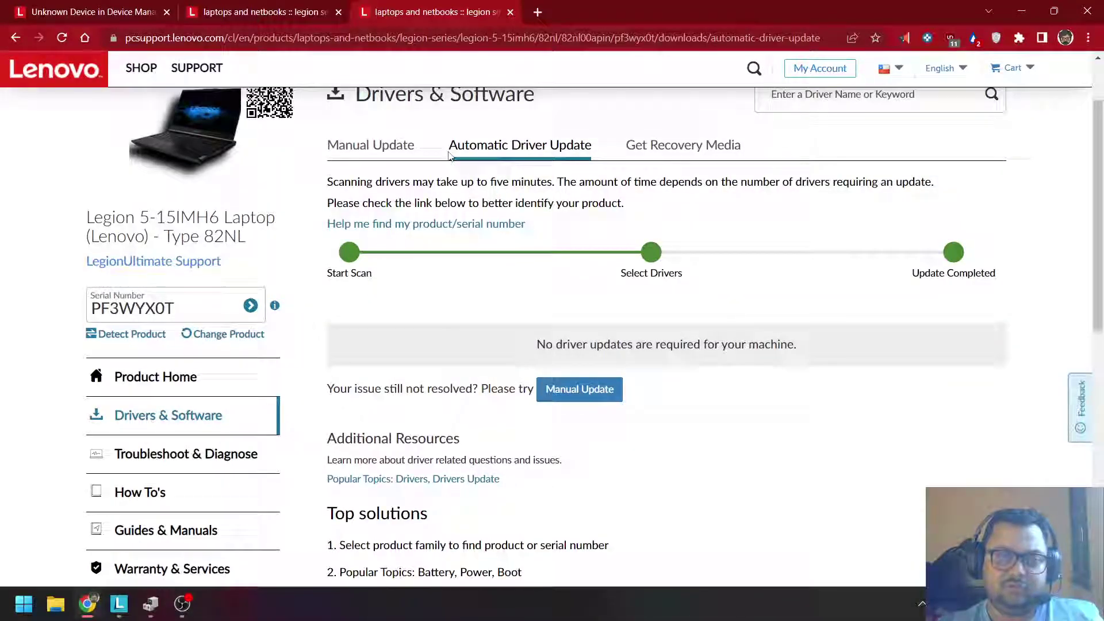
pyautogui.scroll(2, 450, 155)
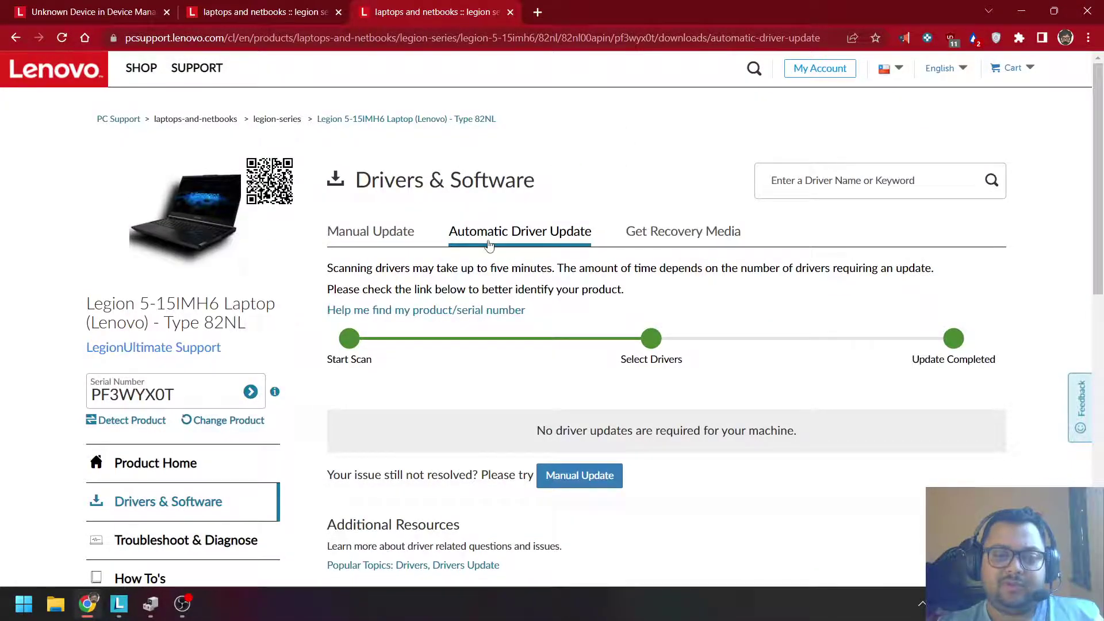
pyautogui.scroll(-1, 827, 424)
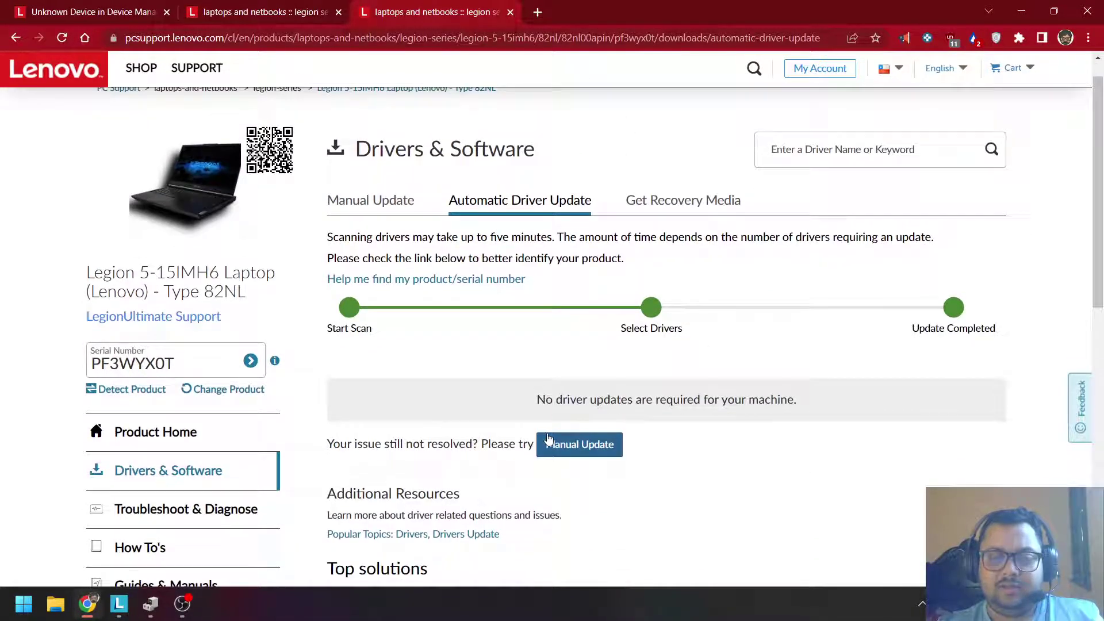
pyautogui.moveTo(536, 399); pyautogui.dragTo(809, 418)
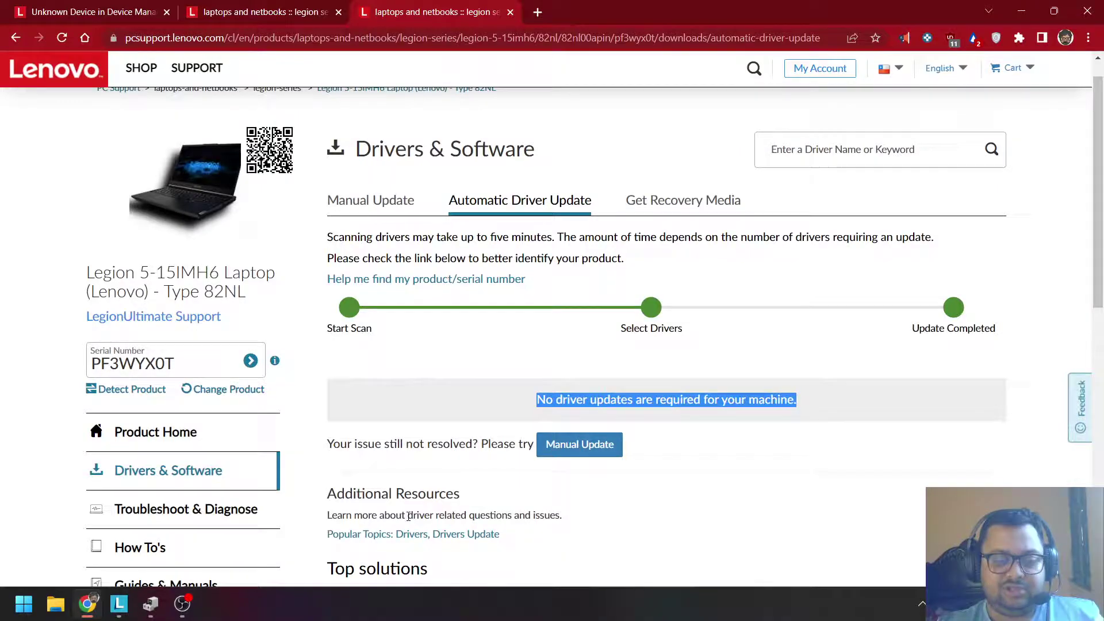
# Maximize Device Manager and open the Unknown device's Details tab showing ACPI\VPC2004\0.
pyautogui.click(152, 607)
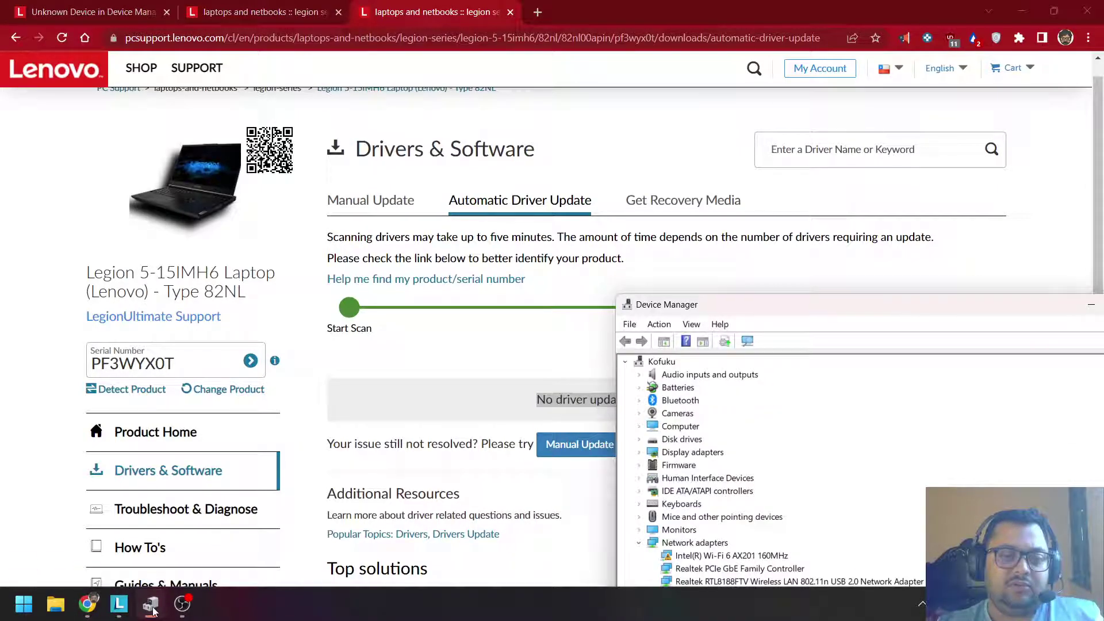
pyautogui.doubleClick(781, 316)
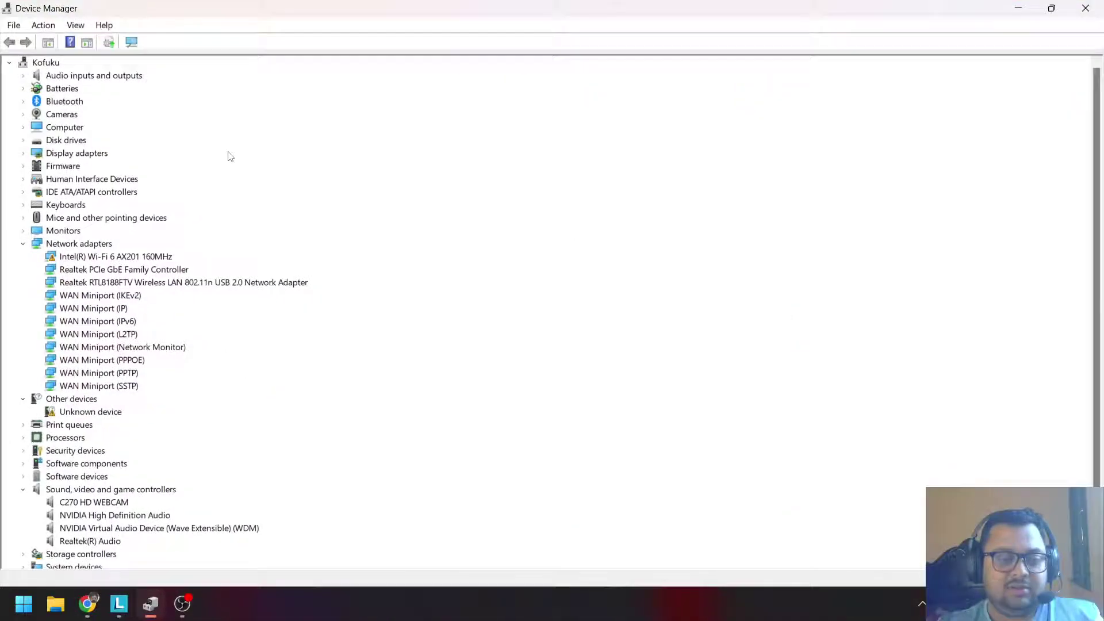
pyautogui.scroll(-2, 107, 342)
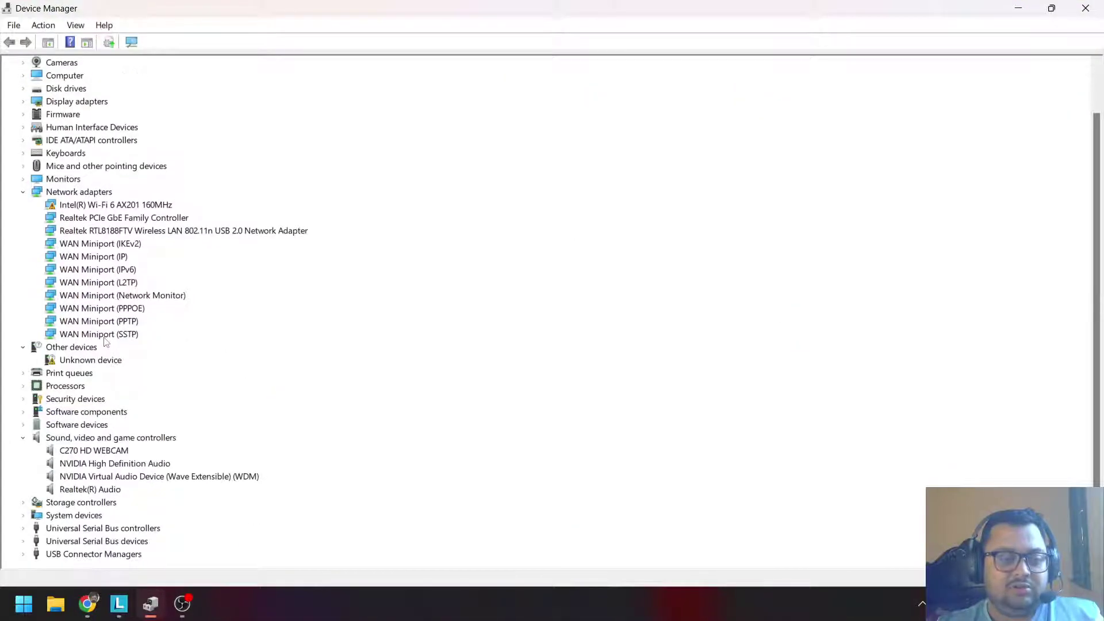
pyautogui.click(64, 360)
pyautogui.rightClick(64, 361)
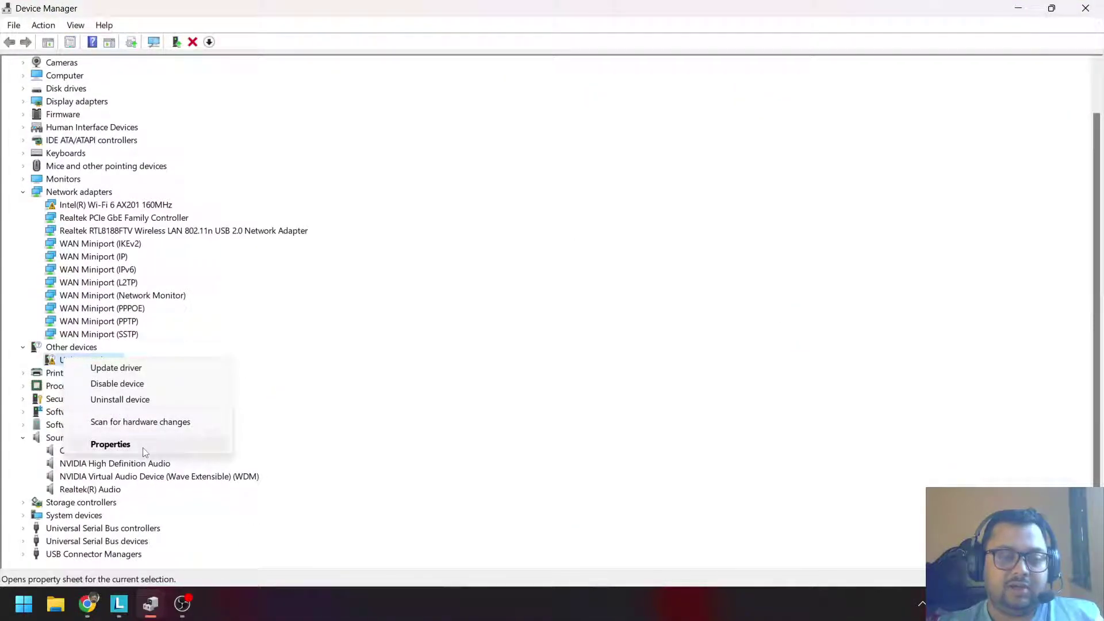
pyautogui.click(115, 443)
pyautogui.click(464, 163)
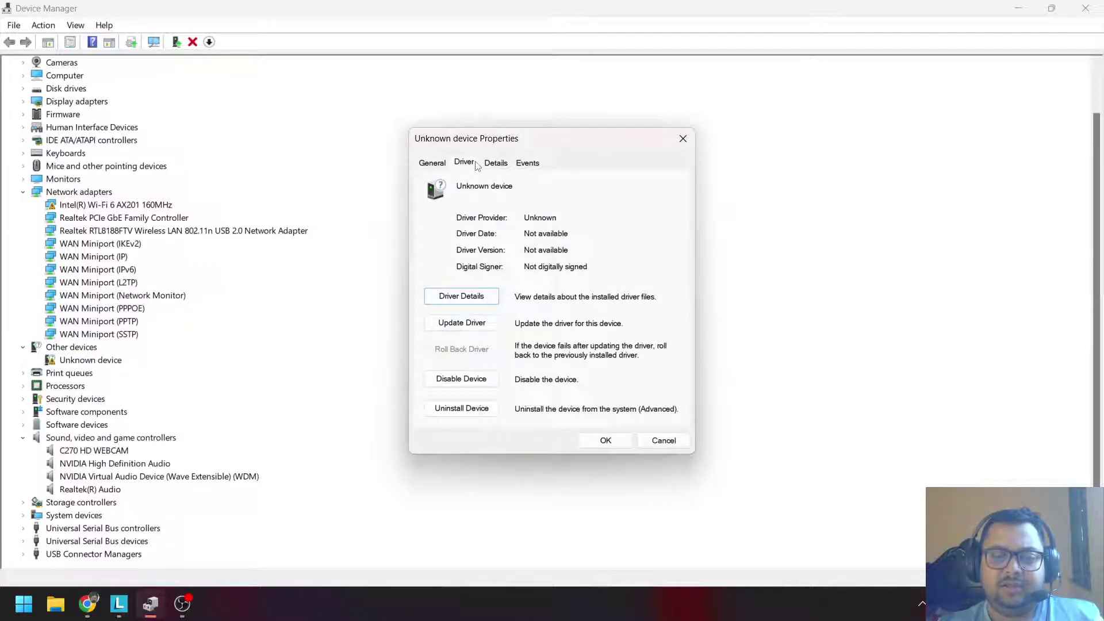
pyautogui.click(495, 163)
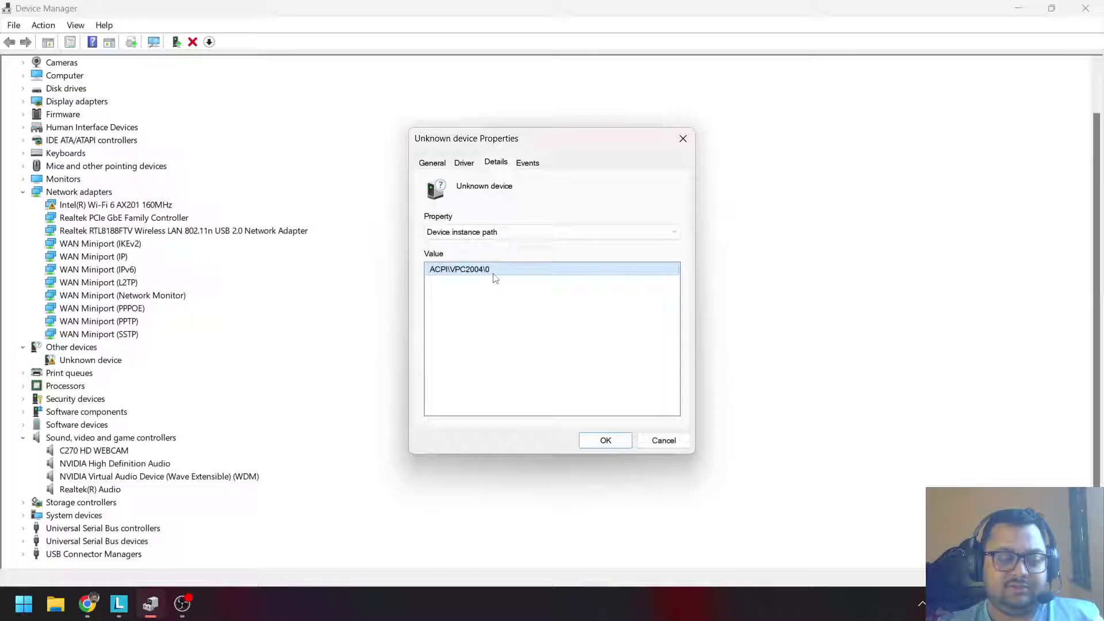
# Open Vantage's Power page from the Legion dashboard and review battery status: 93%, 9 months warranty.
pyautogui.click(118, 603)
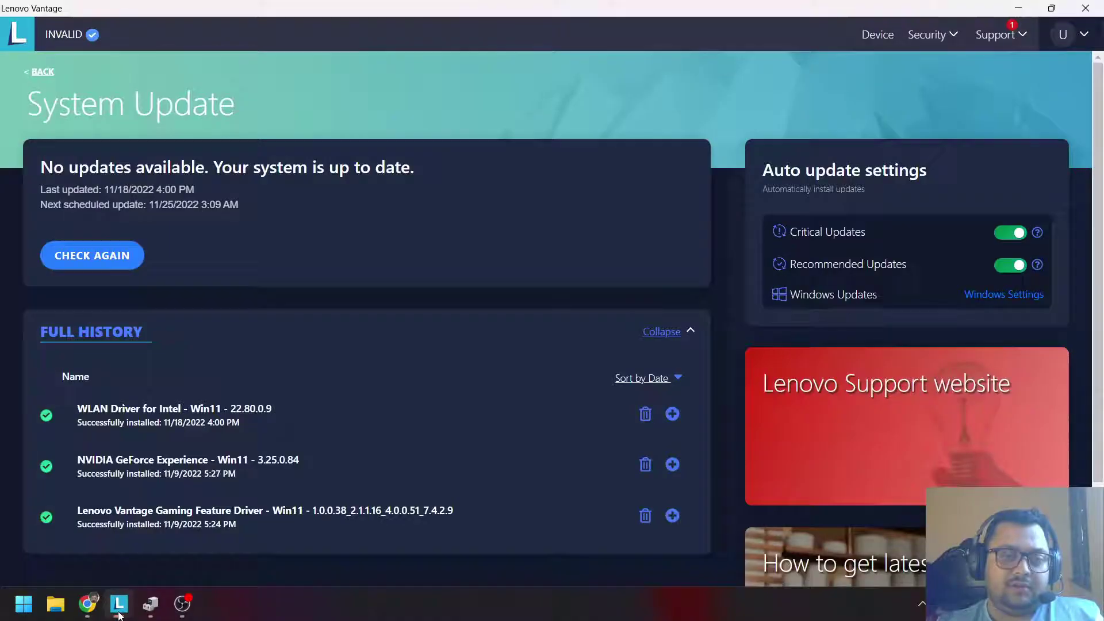
pyautogui.click(42, 74)
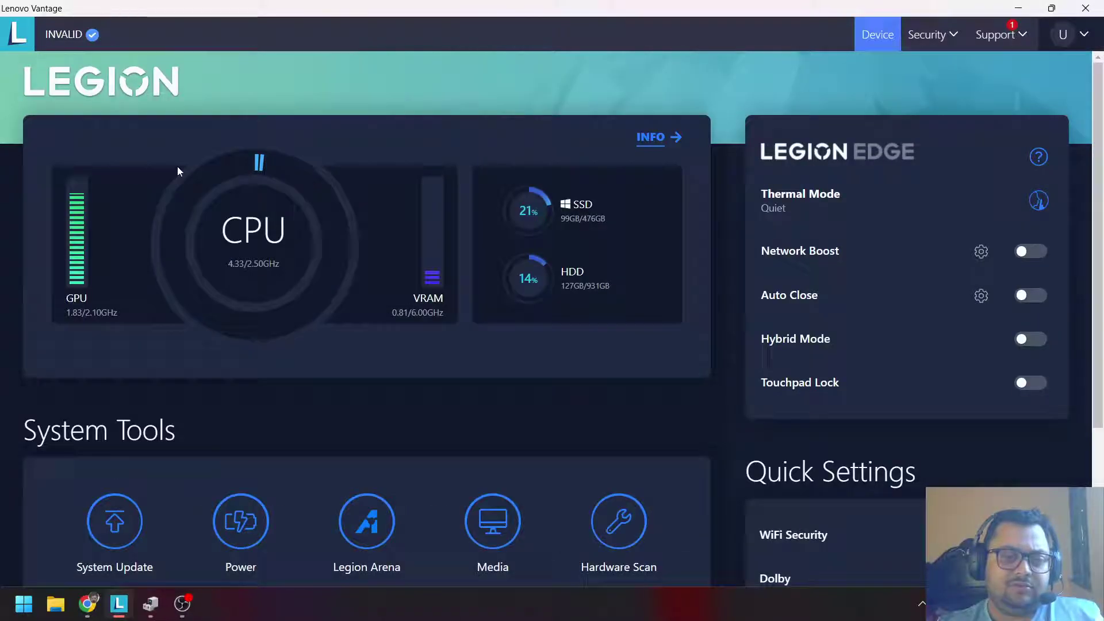
pyautogui.click(249, 538)
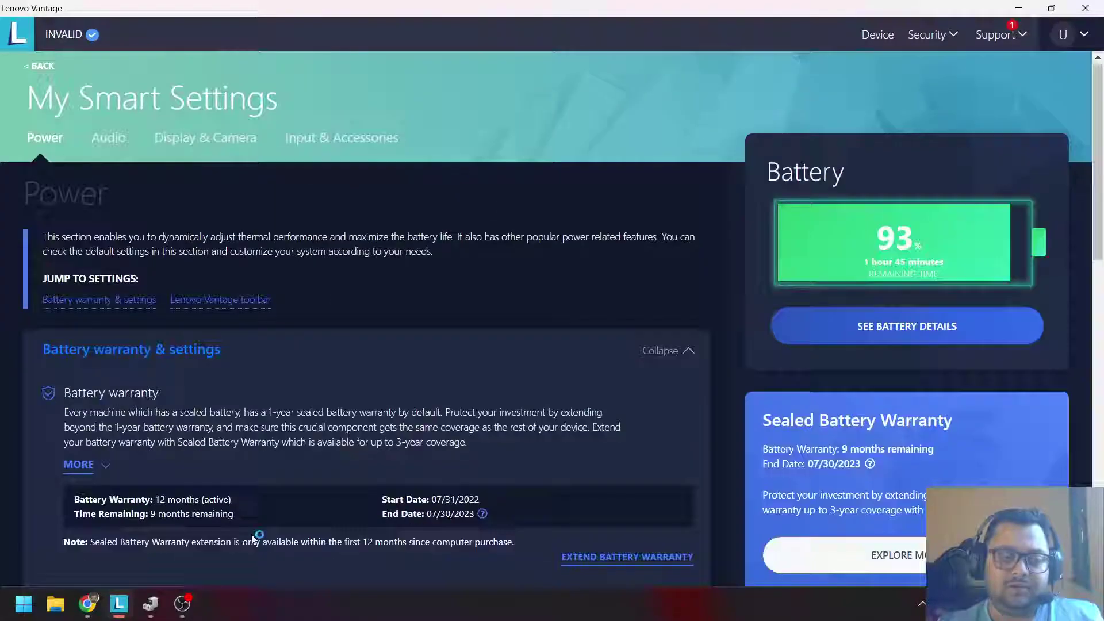
pyautogui.scroll(-5, 251, 534)
pyautogui.scroll(-10, 564, 378)
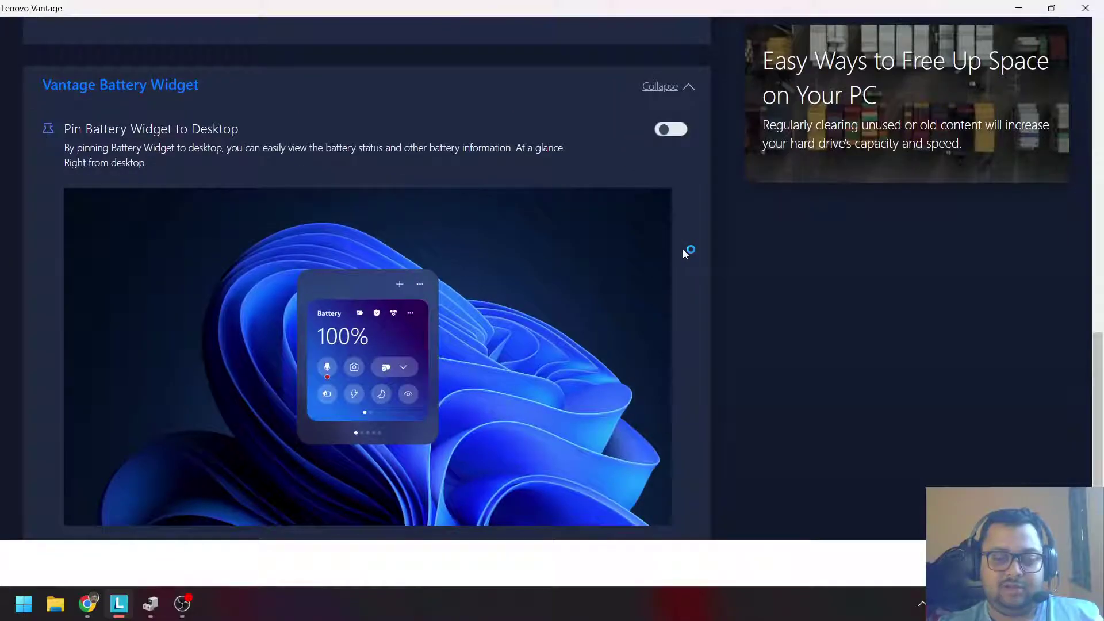
pyautogui.scroll(14, 682, 250)
pyautogui.scroll(-12, 682, 250)
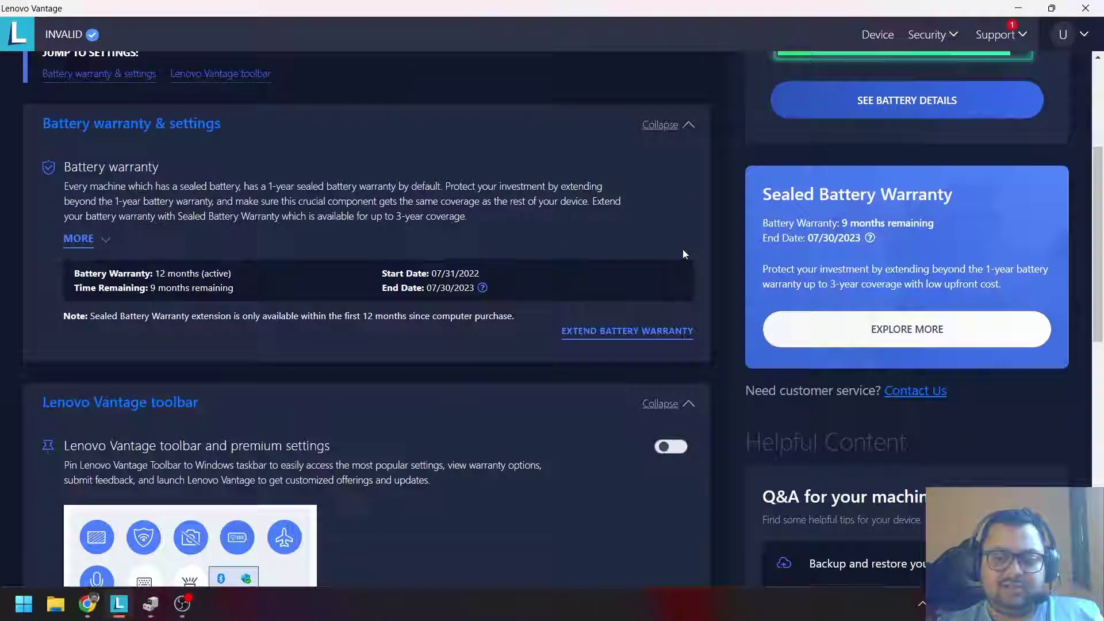
pyautogui.scroll(12, 682, 250)
pyautogui.scroll(-10, 683, 253)
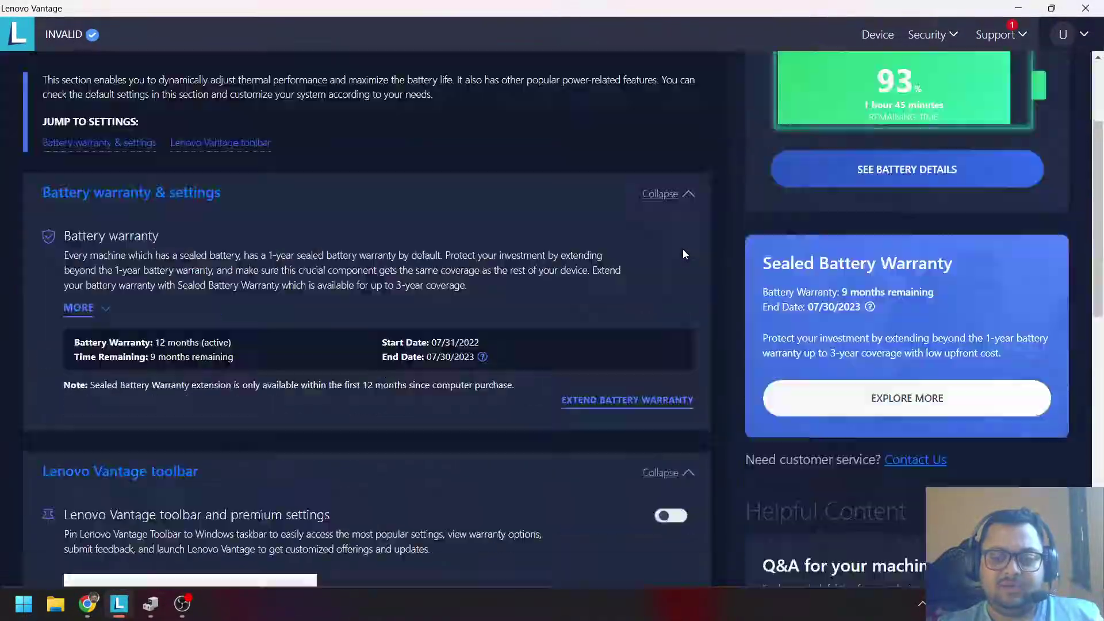
pyautogui.scroll(12, 683, 254)
pyautogui.scroll(-2, 684, 254)
pyautogui.scroll(-8, 683, 254)
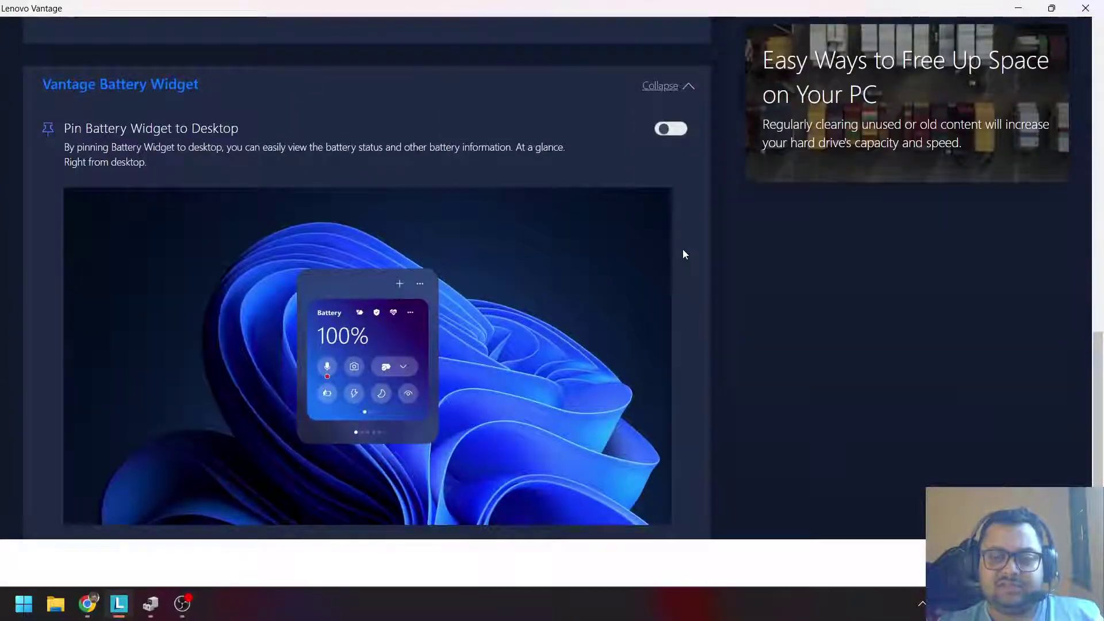
pyautogui.scroll(9, 684, 253)
pyautogui.scroll(2, 684, 254)
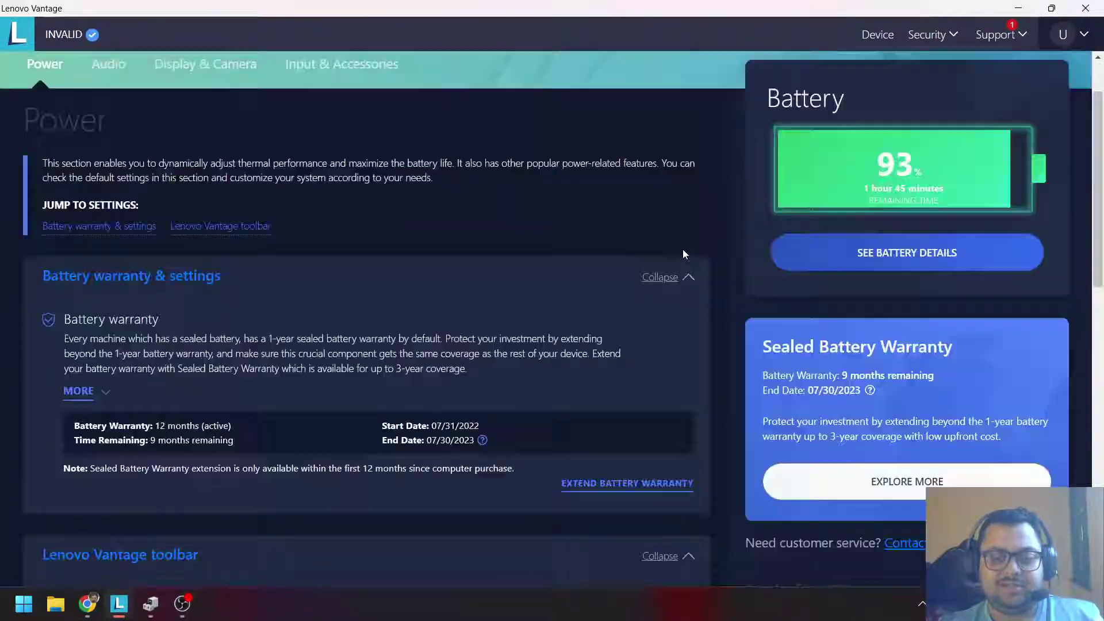
pyautogui.scroll(-9, 684, 254)
pyautogui.scroll(11, 684, 254)
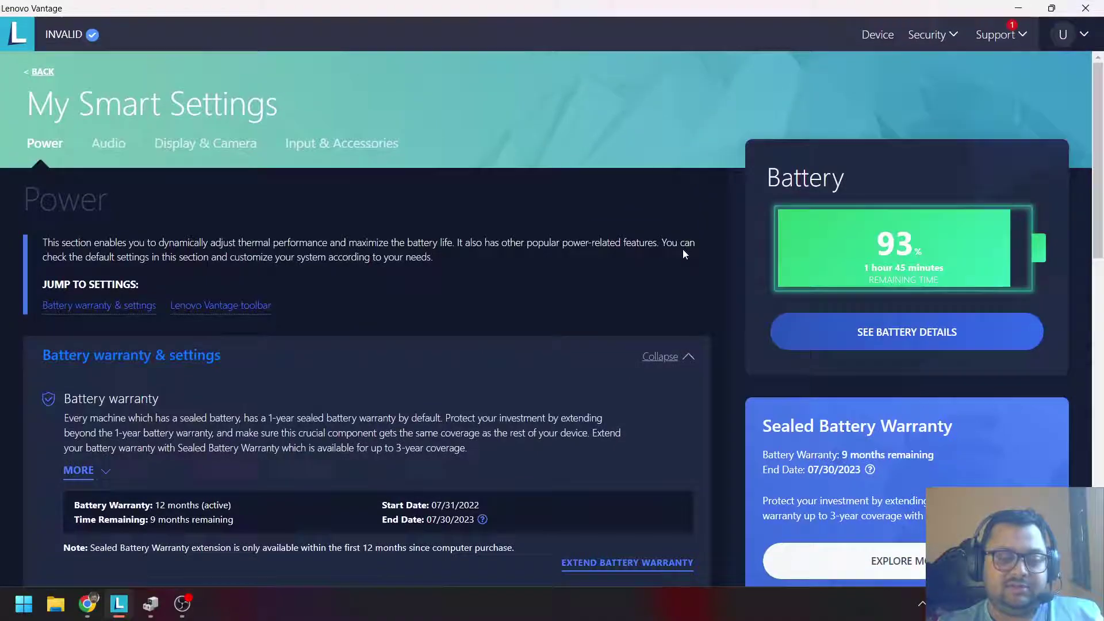
# Reopen the Unknown device's properties to confirm path ACPI\VPC2004\0, then cancel out.
pyautogui.click(151, 603)
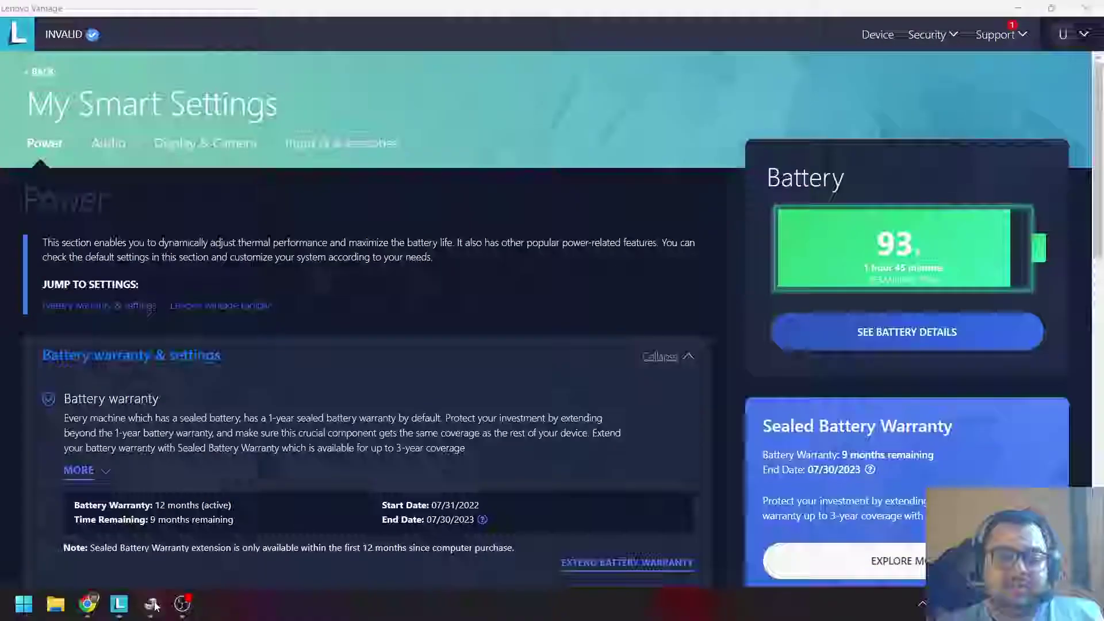
pyautogui.rightClick(110, 365)
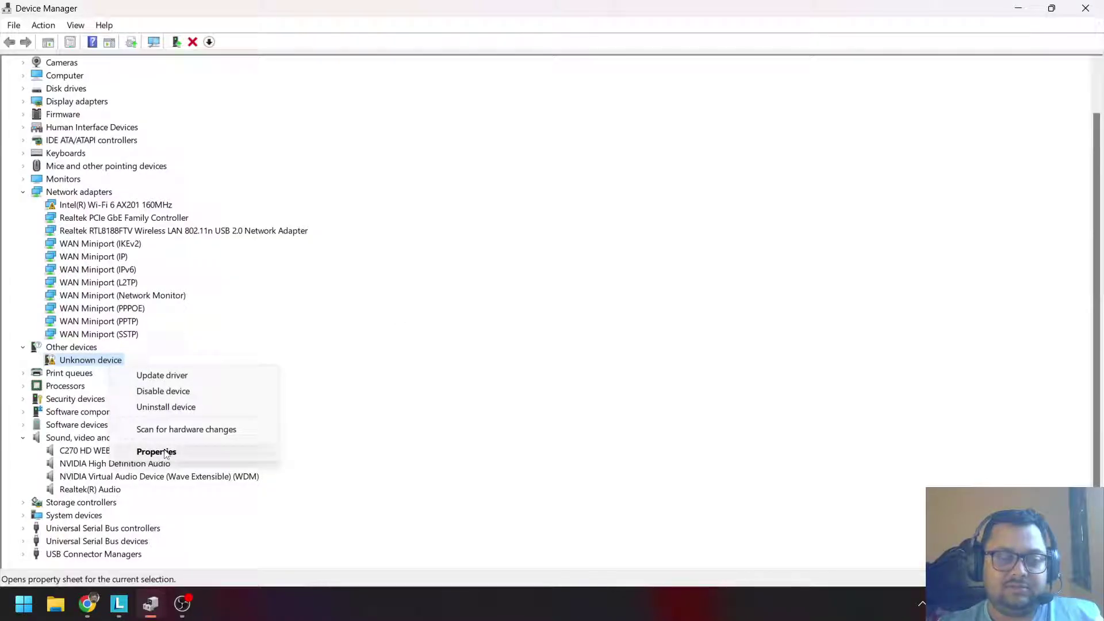
pyautogui.click(156, 452)
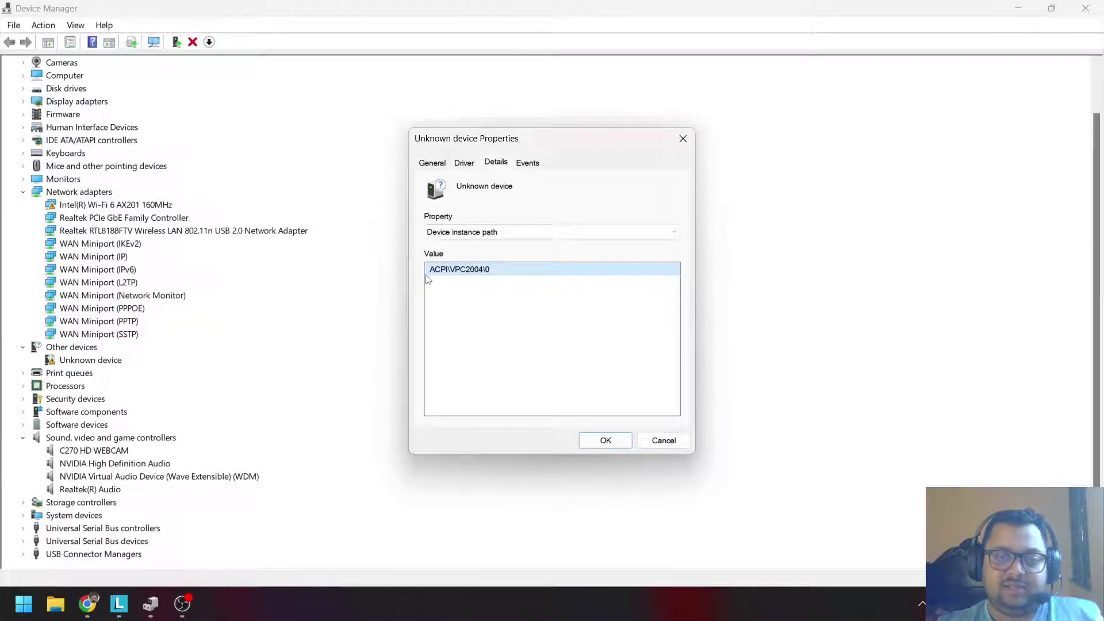
pyautogui.click(666, 443)
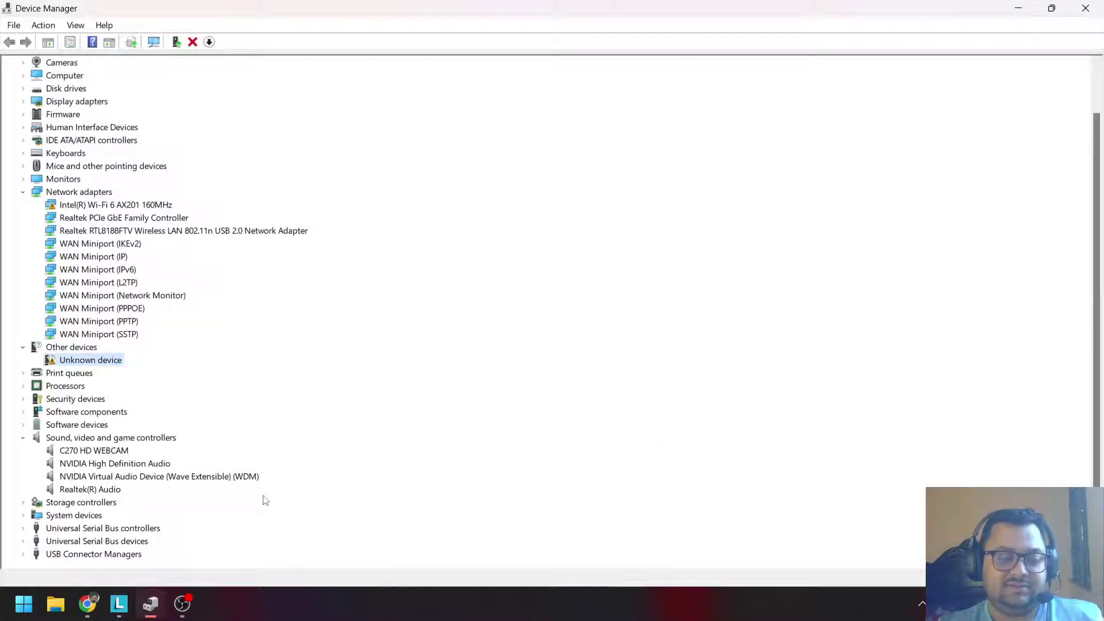
# Open the Manual Update driver list on the Lenovo Support site.
pyautogui.click(87, 603)
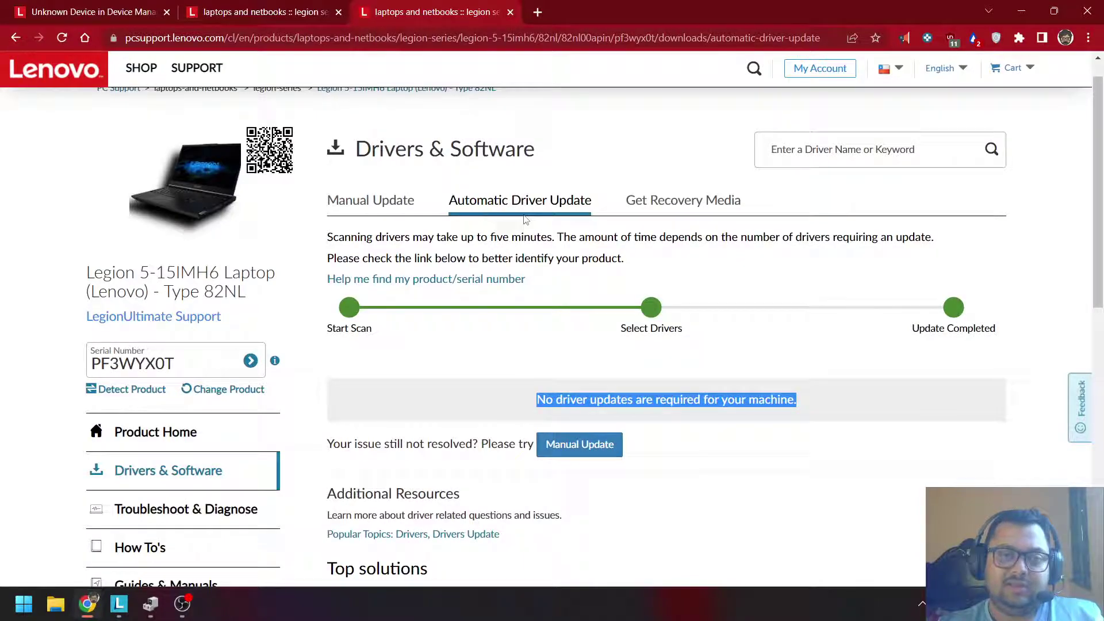
pyautogui.click(262, 6)
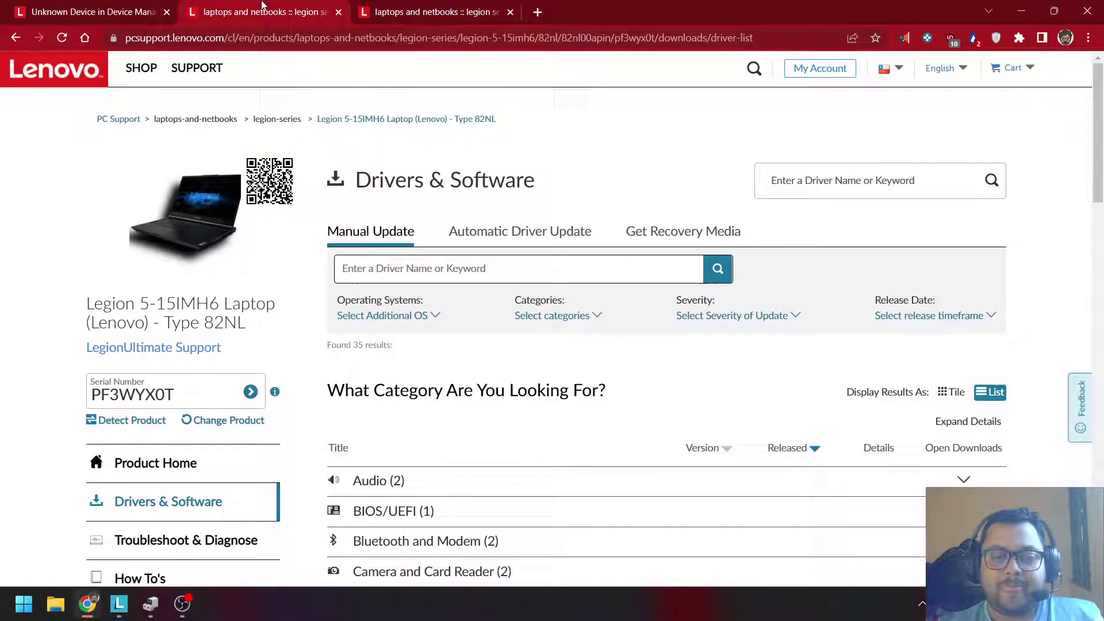
pyautogui.hotkey('ctrl', 'Tab')
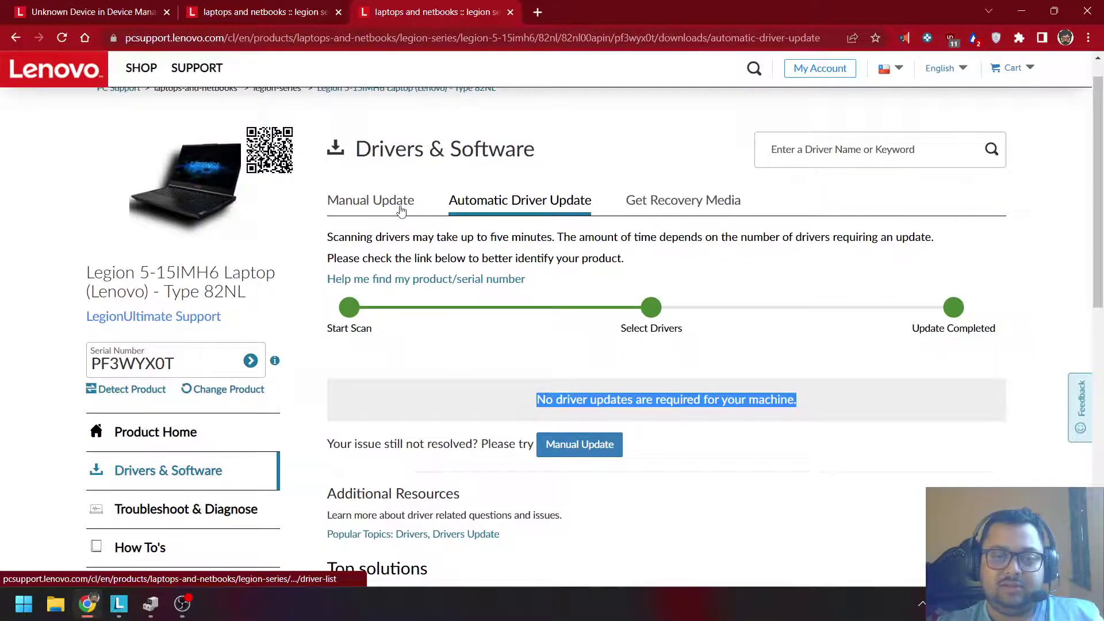
pyautogui.click(400, 211)
pyautogui.hotkey('ctrl', 'shift', 'Tab')
# Download Lenovo Energy Management 15.11.29.65 (1.17 MB) from the Power Management category.
pyautogui.scroll(-5, 485, 486)
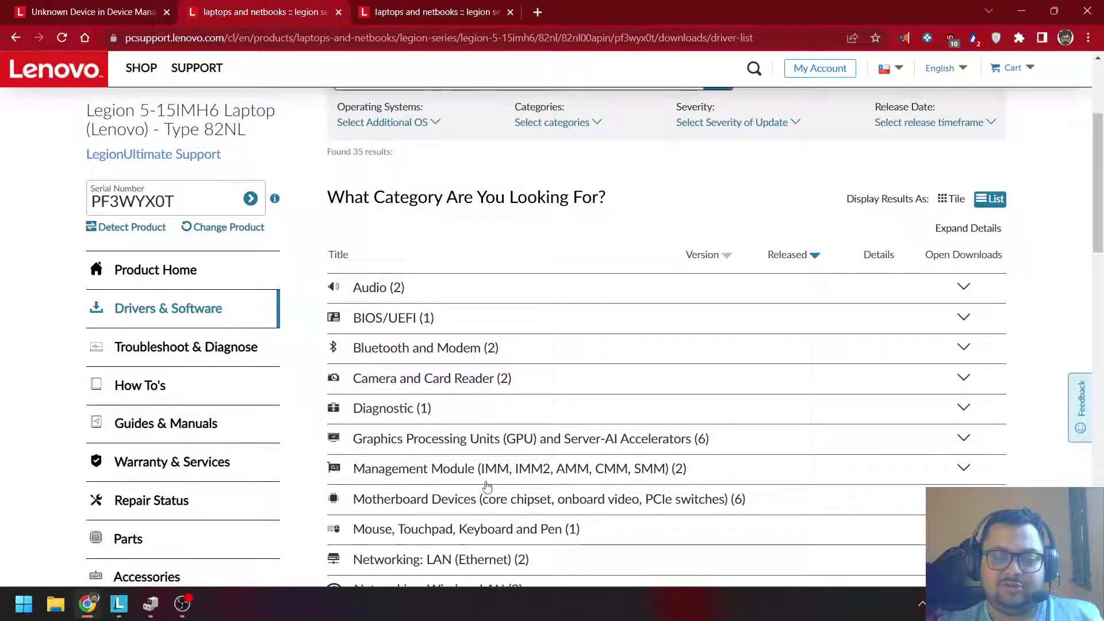
pyautogui.scroll(-1, 486, 485)
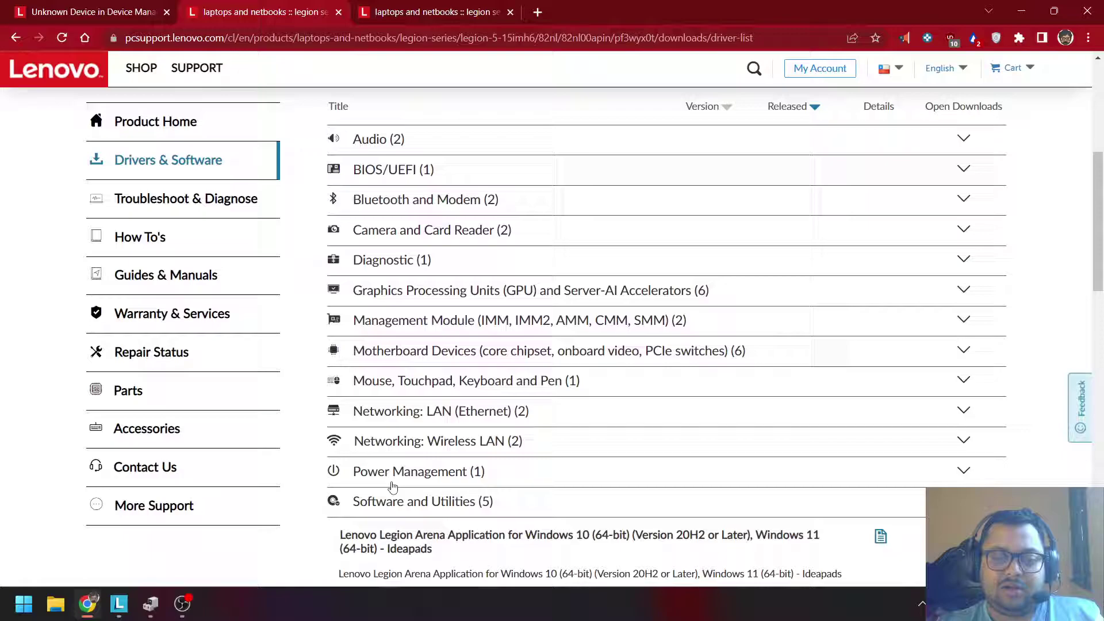
pyautogui.click(393, 483)
pyautogui.scroll(-1, 368, 454)
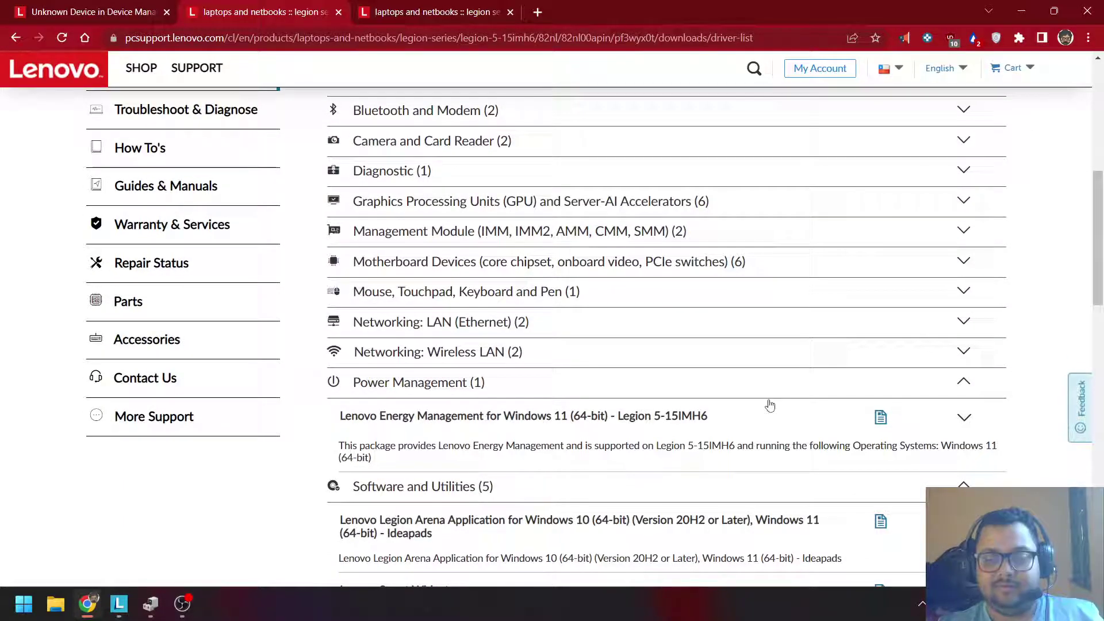
pyautogui.click(964, 417)
pyautogui.scroll(-2, 960, 419)
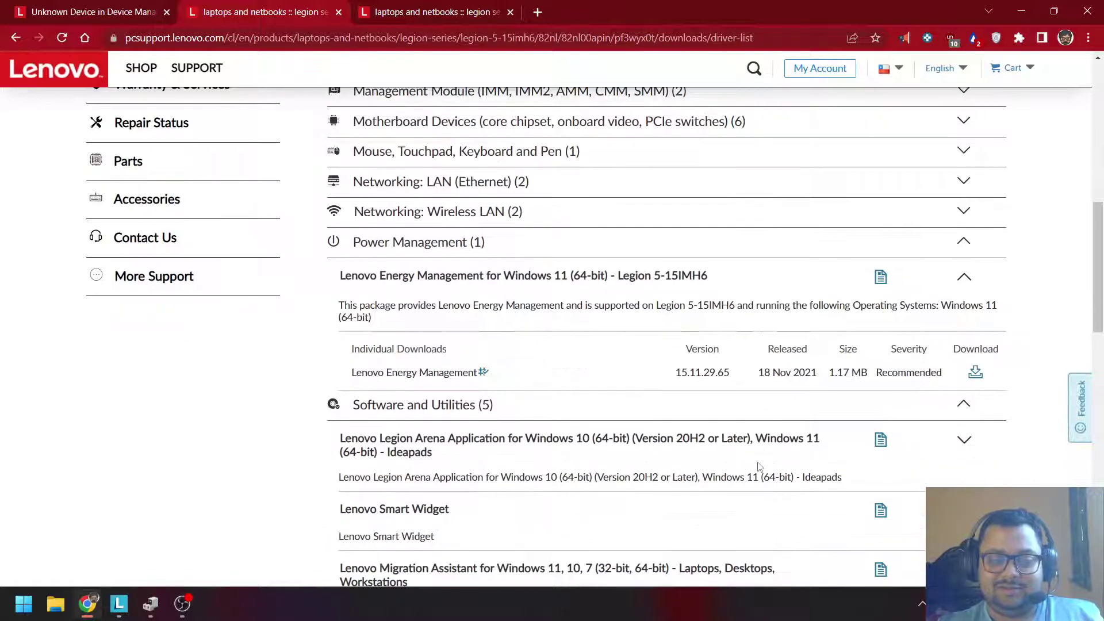
pyautogui.click(975, 373)
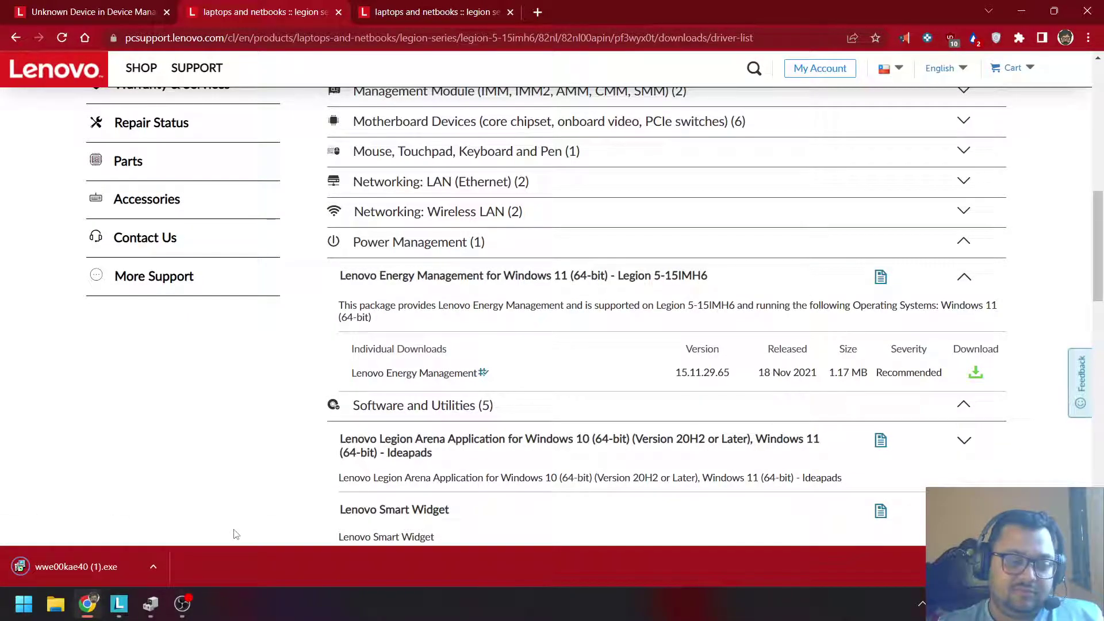
# Run wwe00kae40 (1).exe and complete the Lenovo Energy Management driver installation wizard.
pyautogui.click(115, 558)
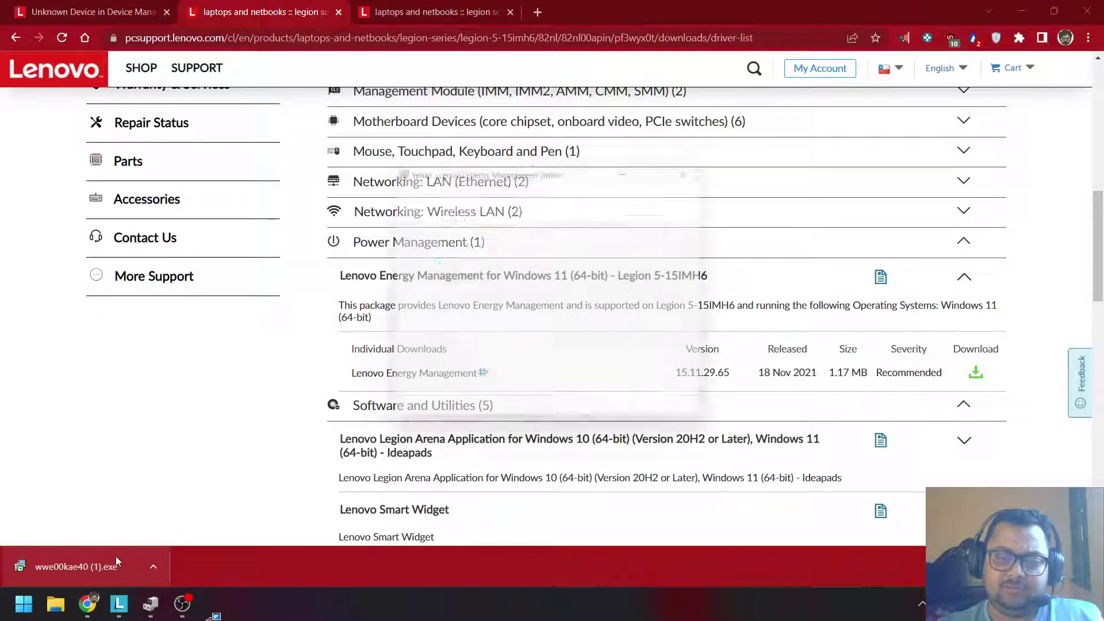
pyautogui.press('Return')
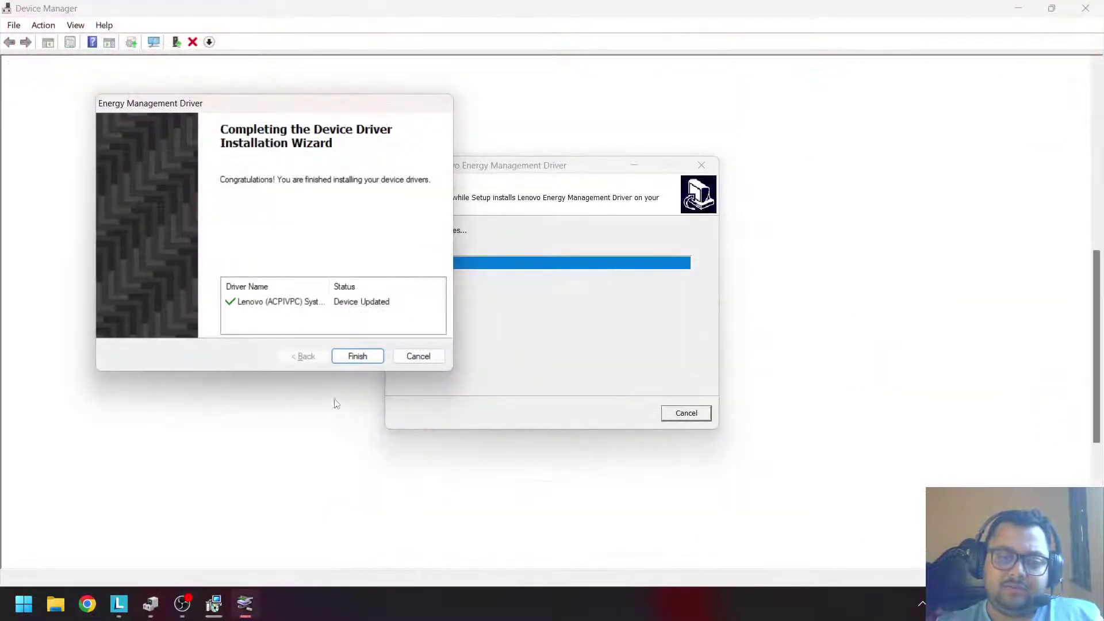
pyautogui.click(357, 355)
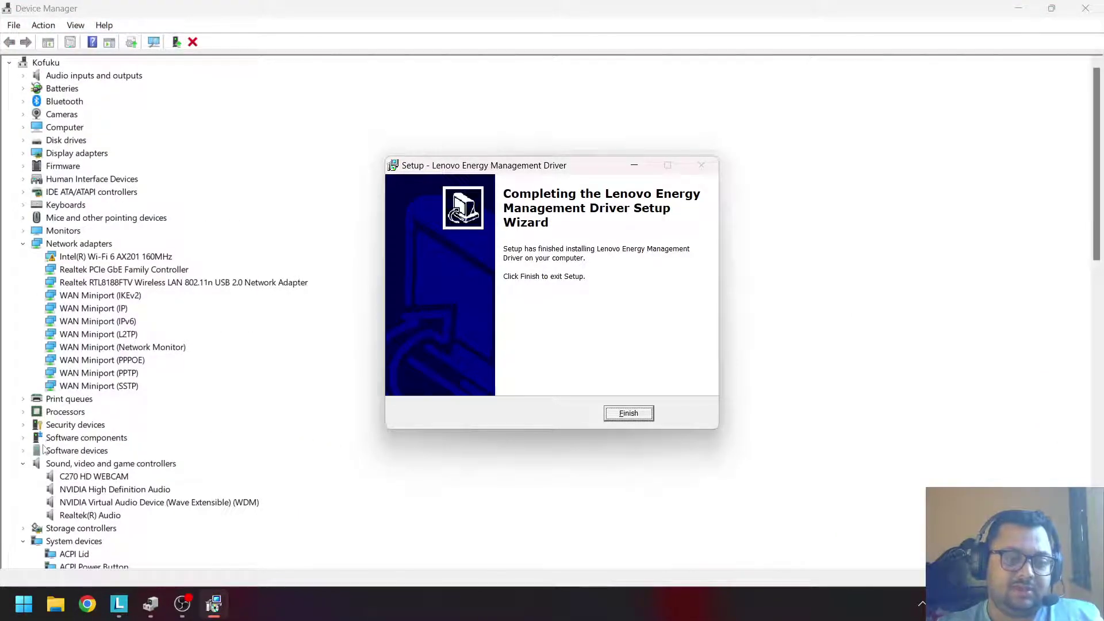
# Collapse the Device Manager groups, close Device Manager, and finish the Energy Management setup.
pyautogui.click(23, 464)
pyautogui.click(24, 489)
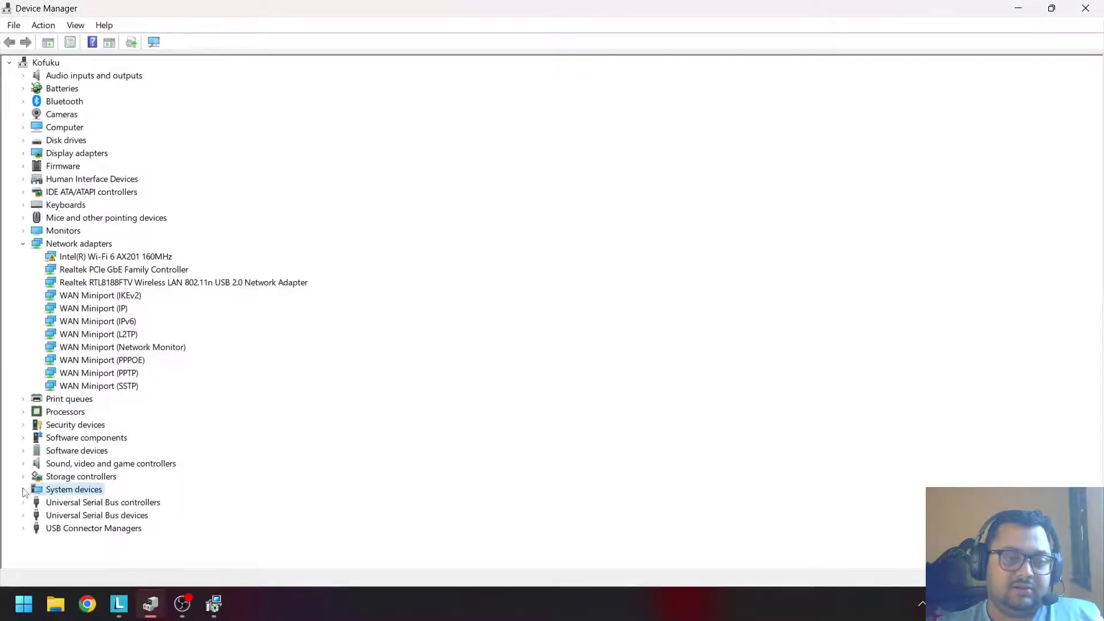
pyautogui.click(23, 244)
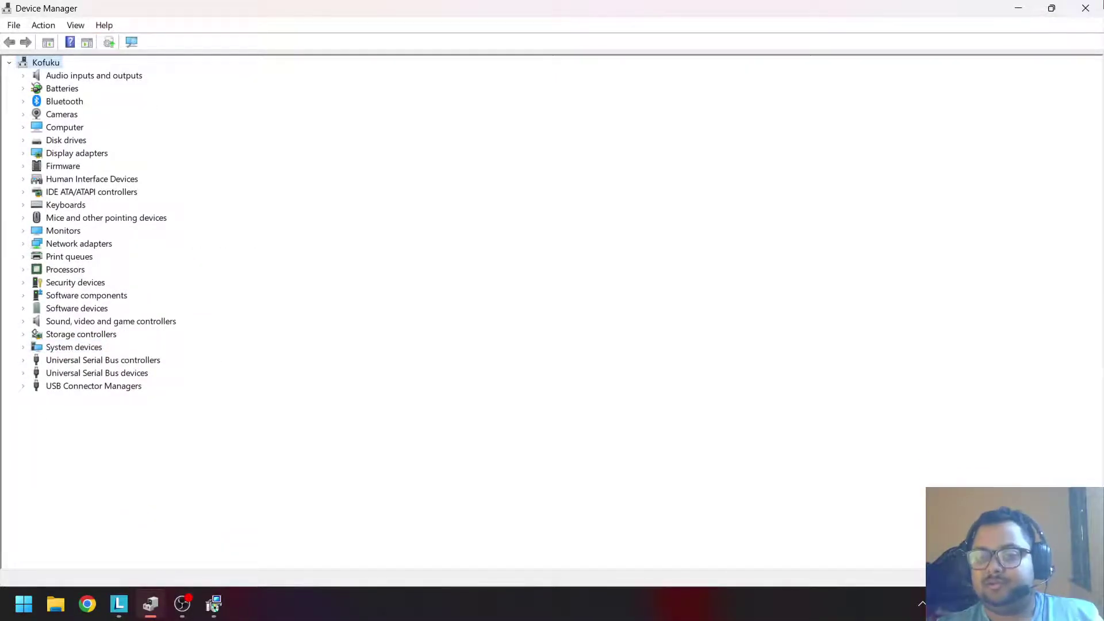
pyautogui.click(1084, 8)
pyautogui.click(628, 413)
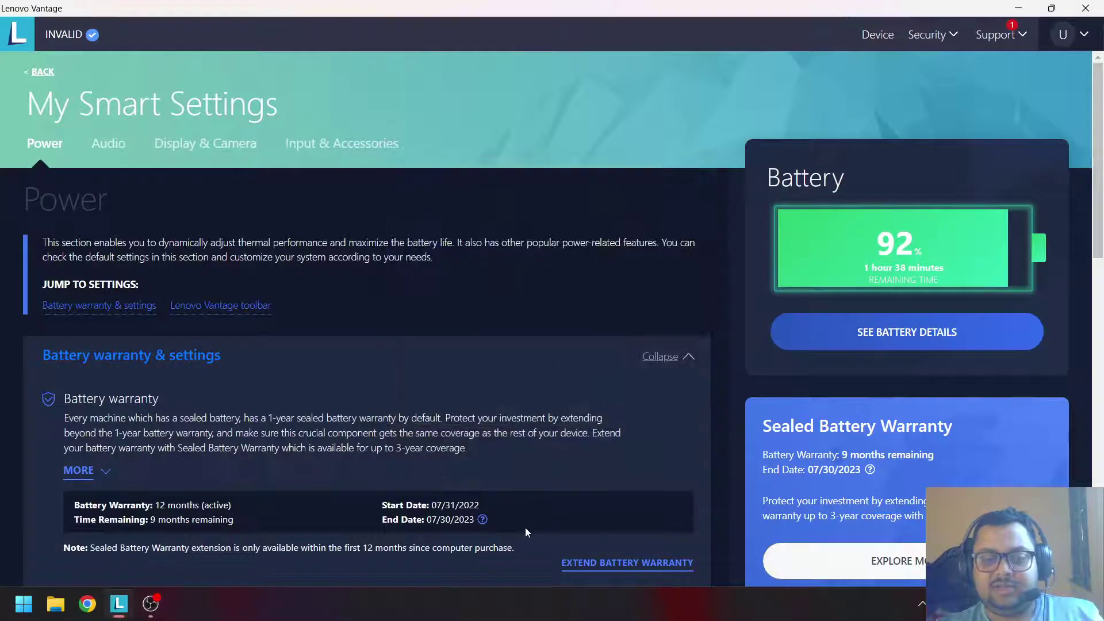
pyautogui.scroll(-6, 525, 526)
pyautogui.scroll(-6, 549, 434)
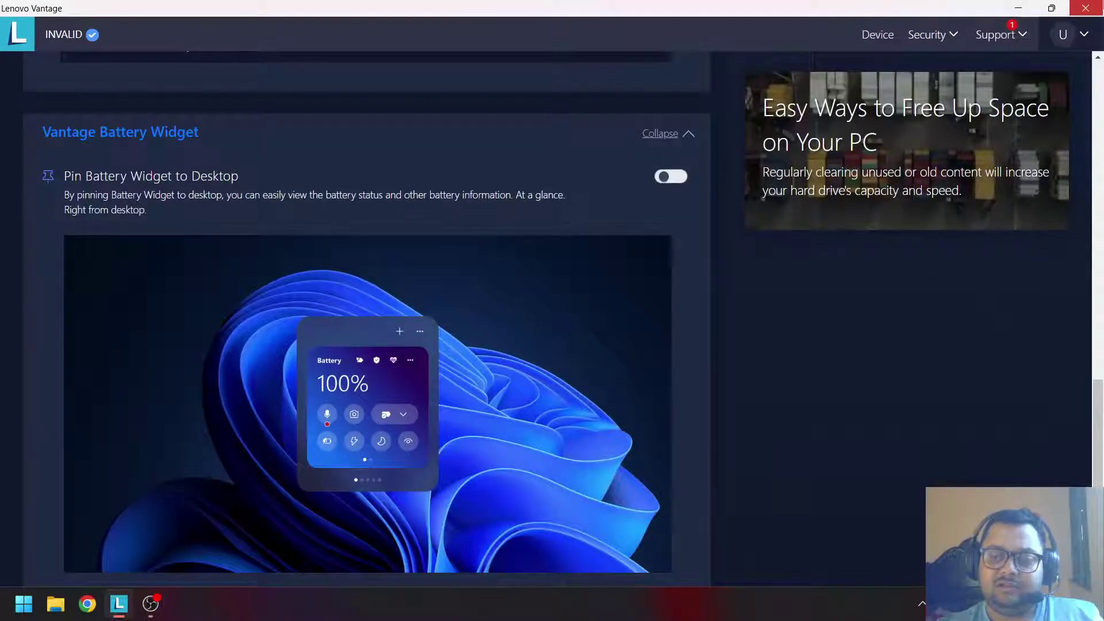
pyautogui.hotkey('alt', 'Tab')
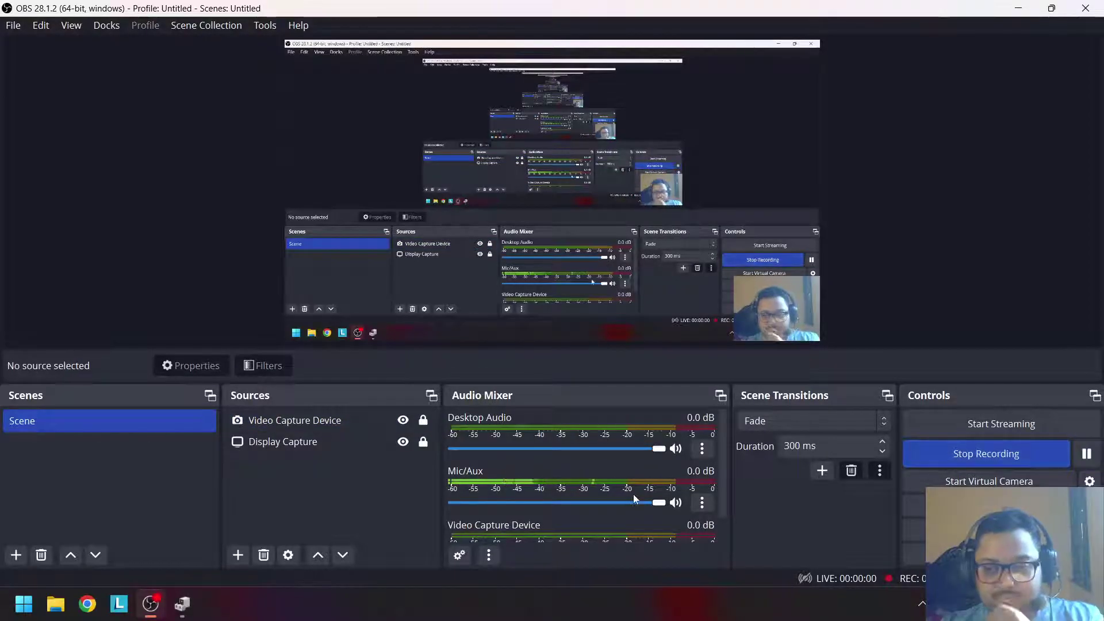
# Open Lenovo ACPI-Compliant Virtual Power Controller's properties to confirm it is ACPI\VPC2004\0.
pyautogui.click(183, 604)
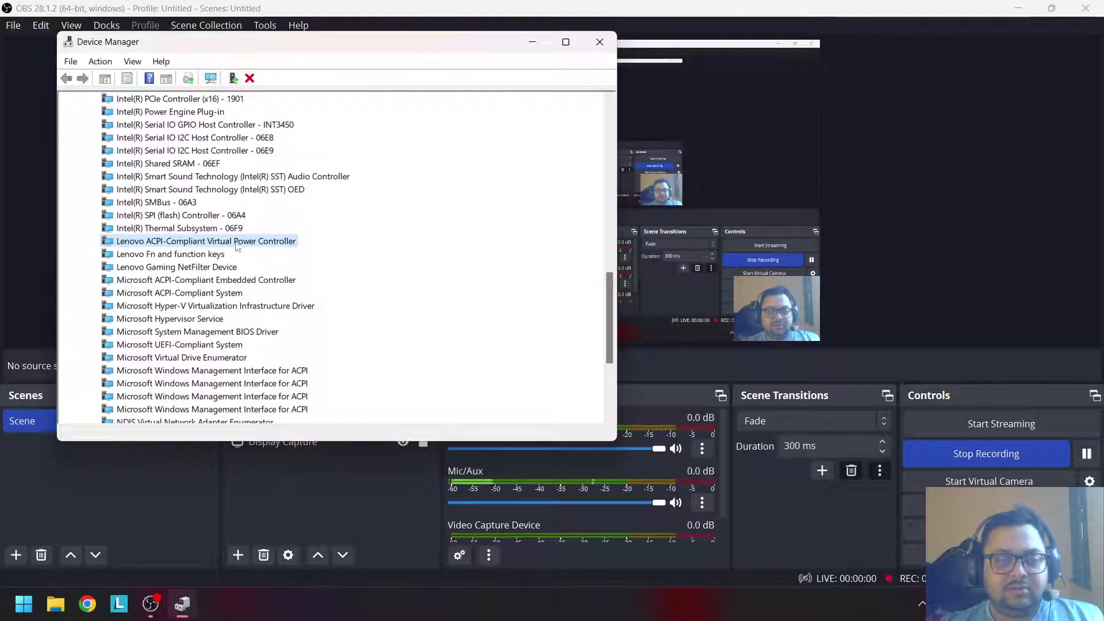
pyautogui.rightClick(241, 245)
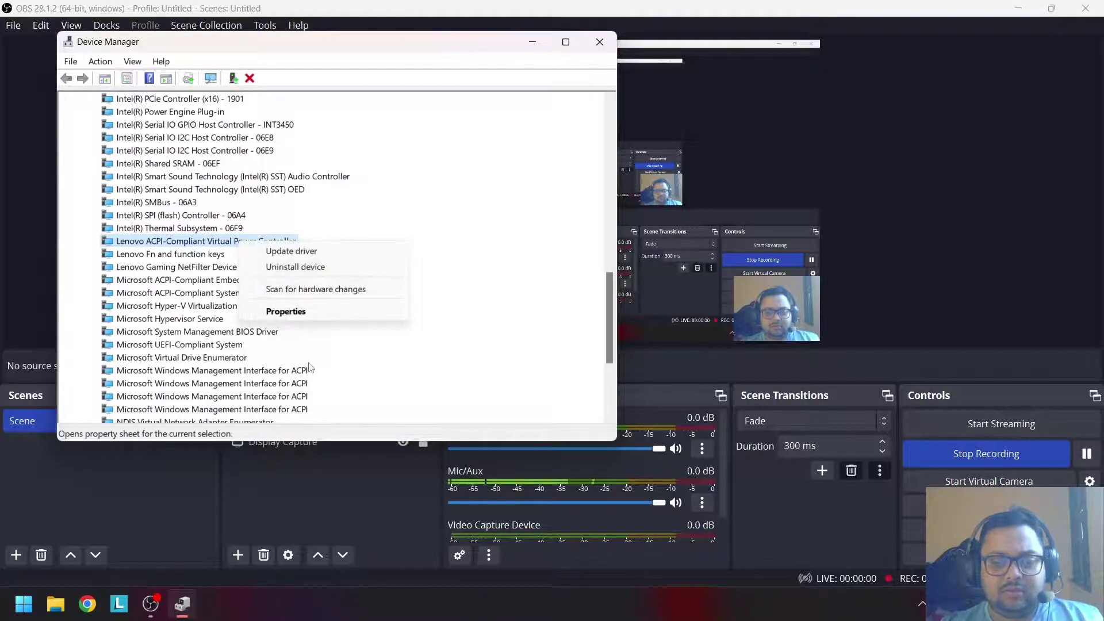
pyautogui.click(309, 312)
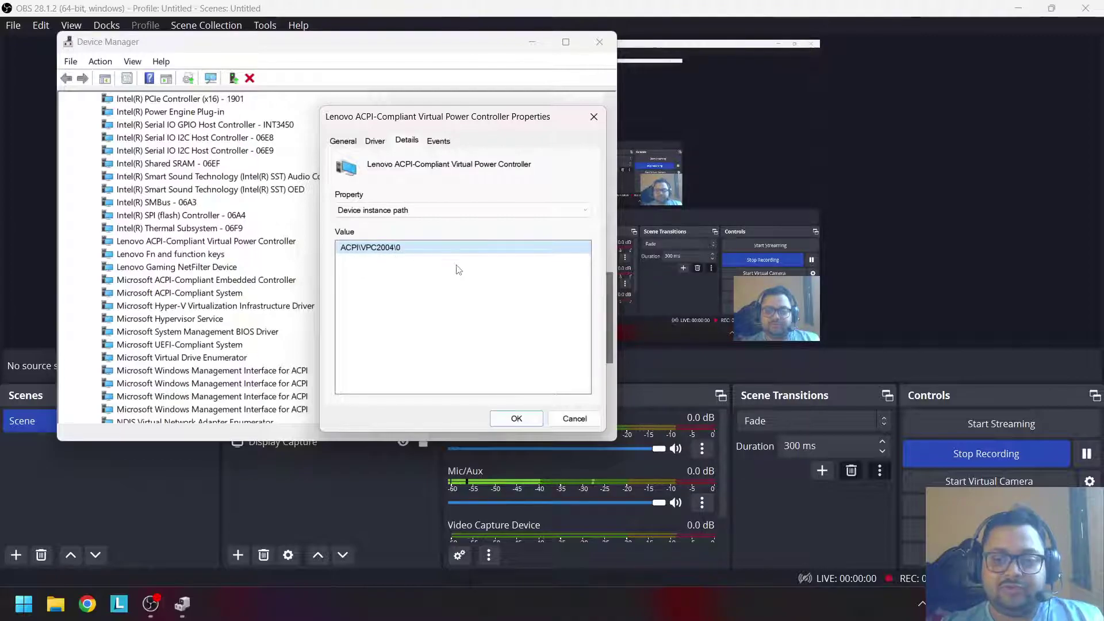
pyautogui.click(131, 609)
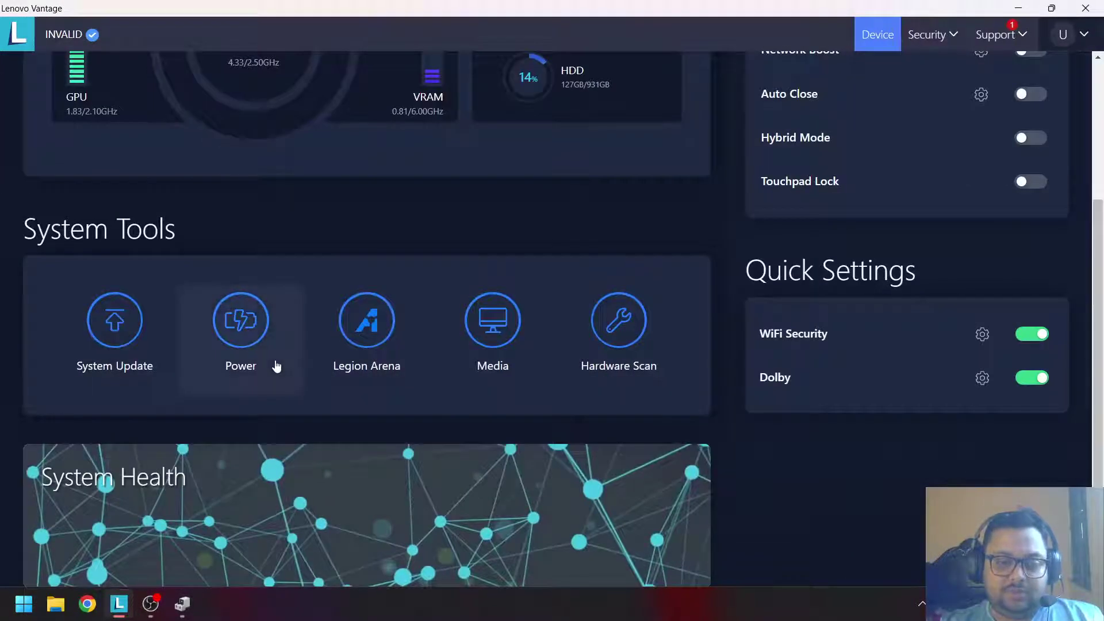
# Open Vantage's Power settings, now showing Rapid Charge and Conservation Mode, both switched off.
pyautogui.click(276, 366)
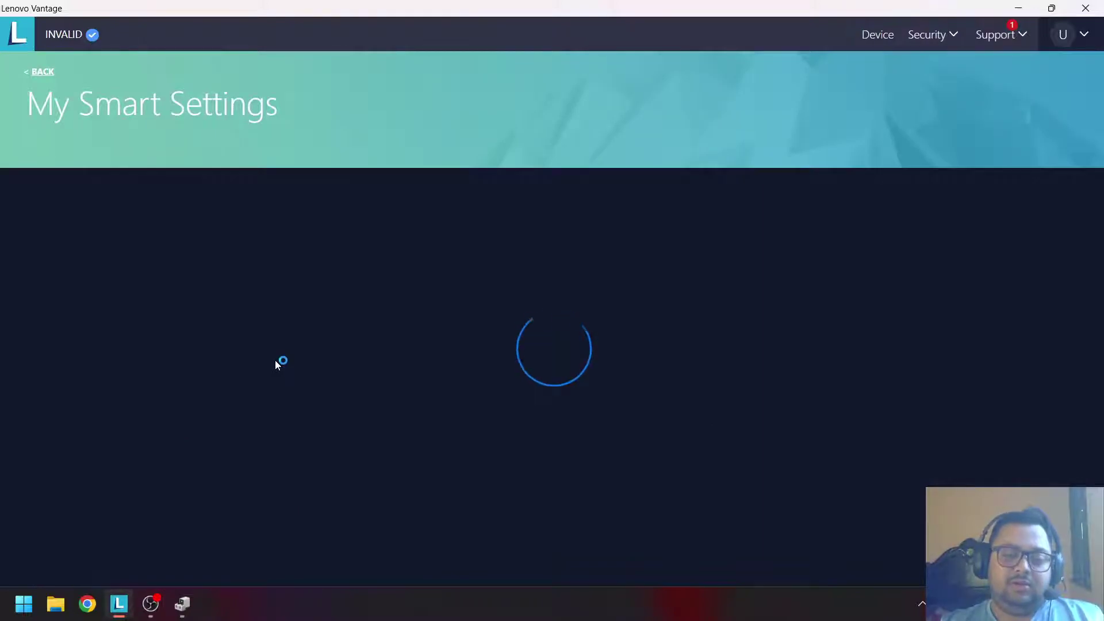
pyautogui.scroll(-7, 274, 360)
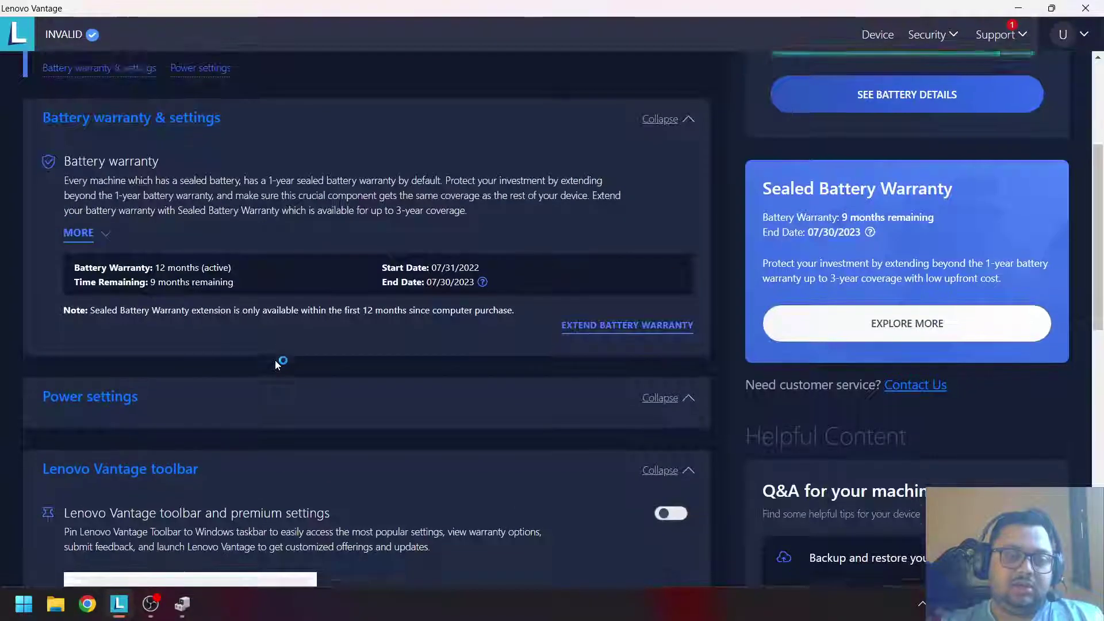
pyautogui.scroll(-8, 275, 359)
pyautogui.scroll(12, 275, 360)
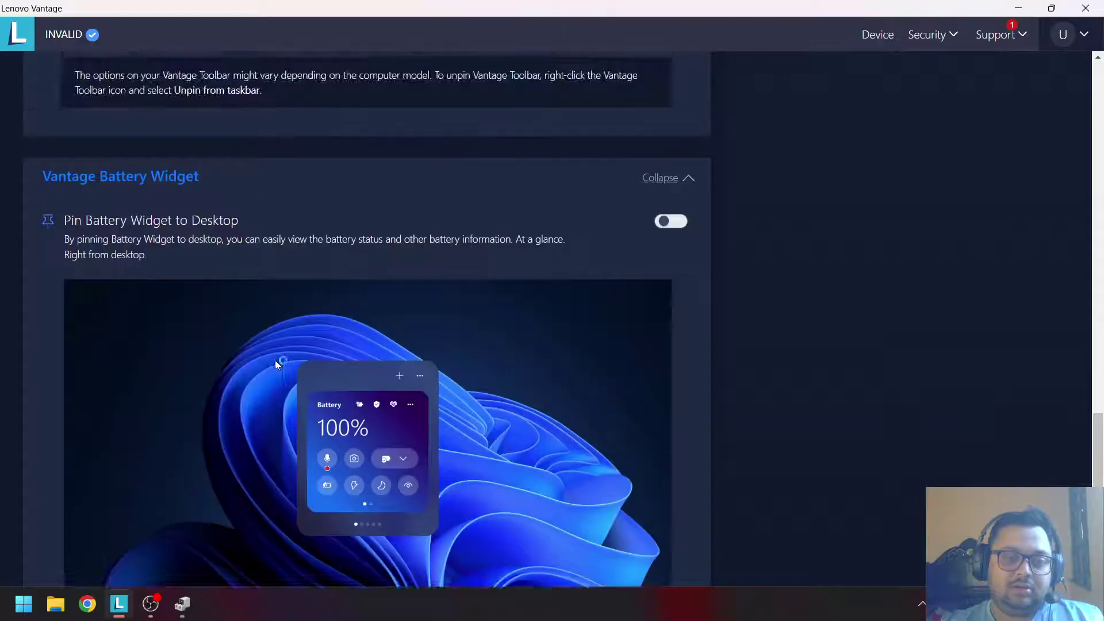
pyautogui.scroll(2, 275, 359)
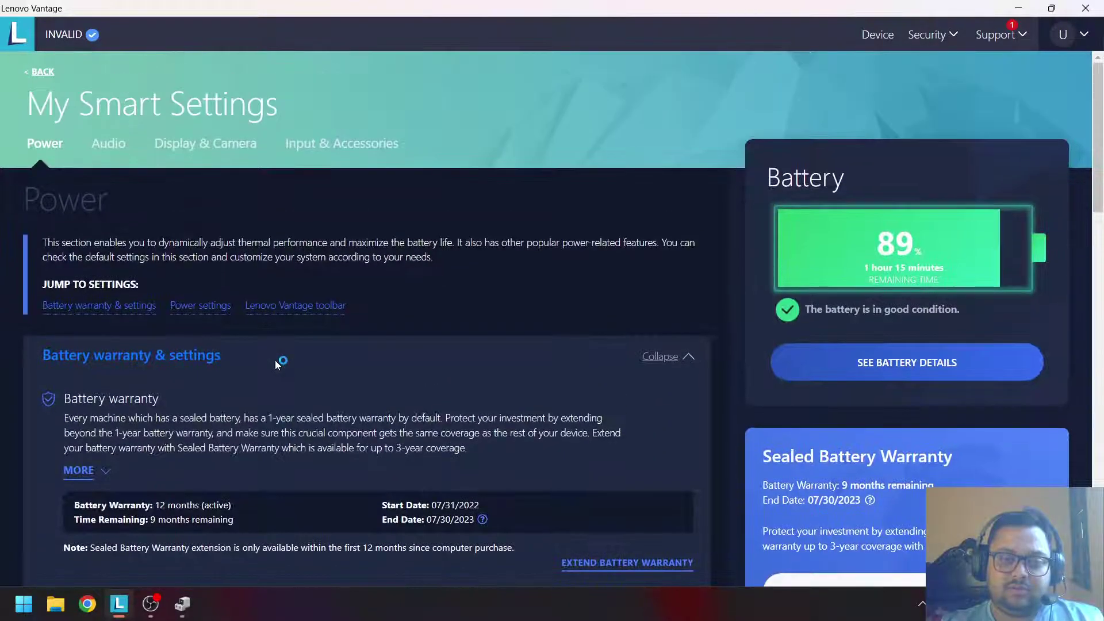
pyautogui.click(195, 304)
pyautogui.scroll(-1, 195, 298)
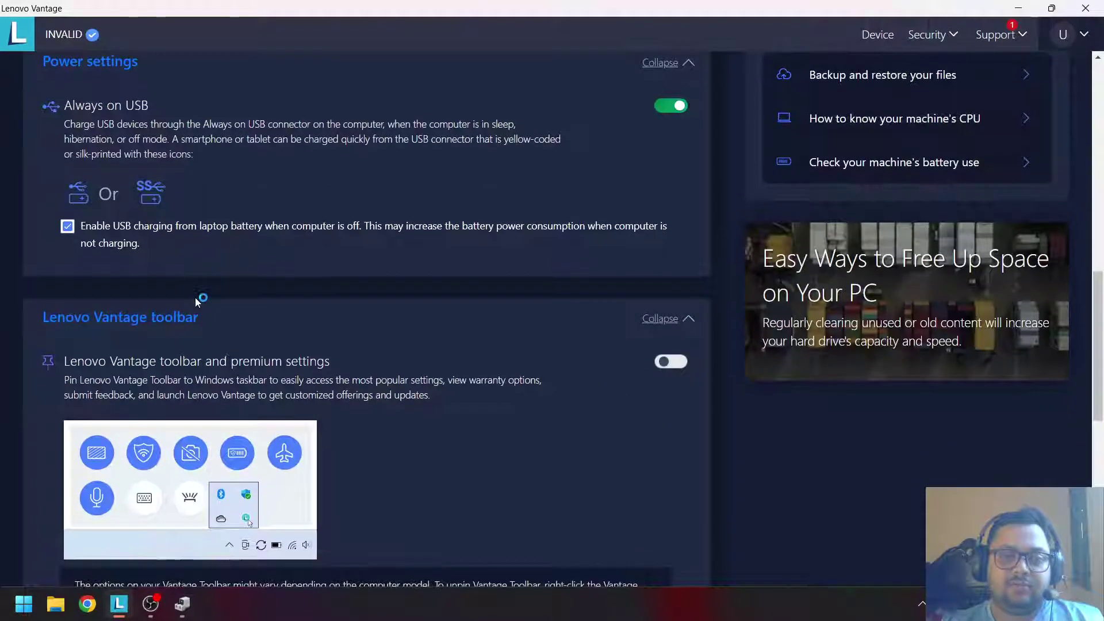
pyautogui.scroll(2, 195, 297)
pyautogui.scroll(6, 195, 298)
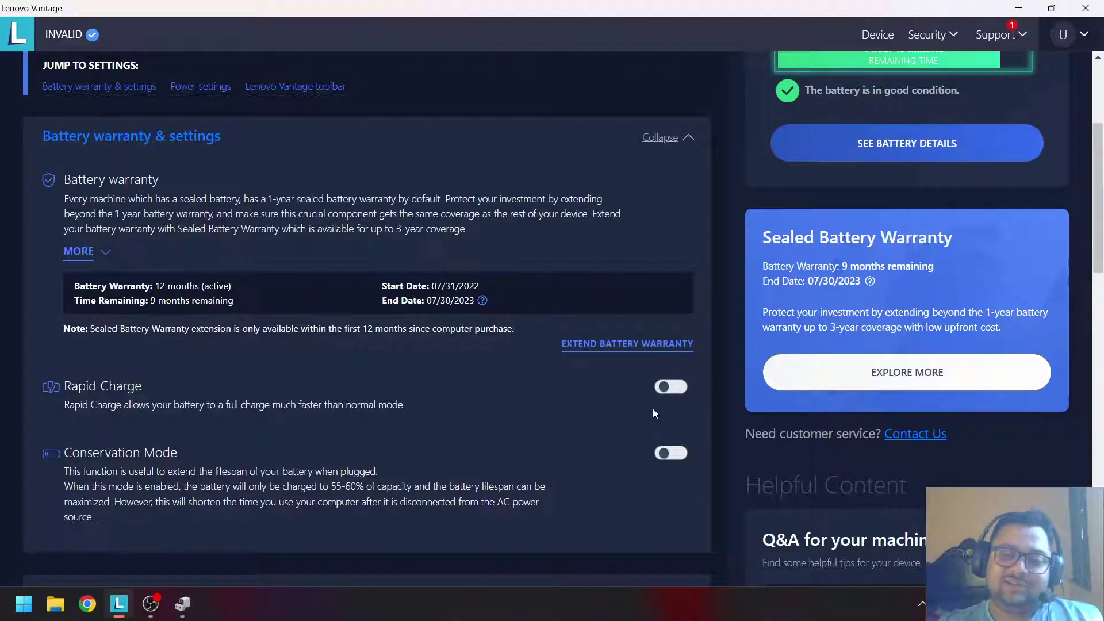
pyautogui.scroll(1, 653, 409)
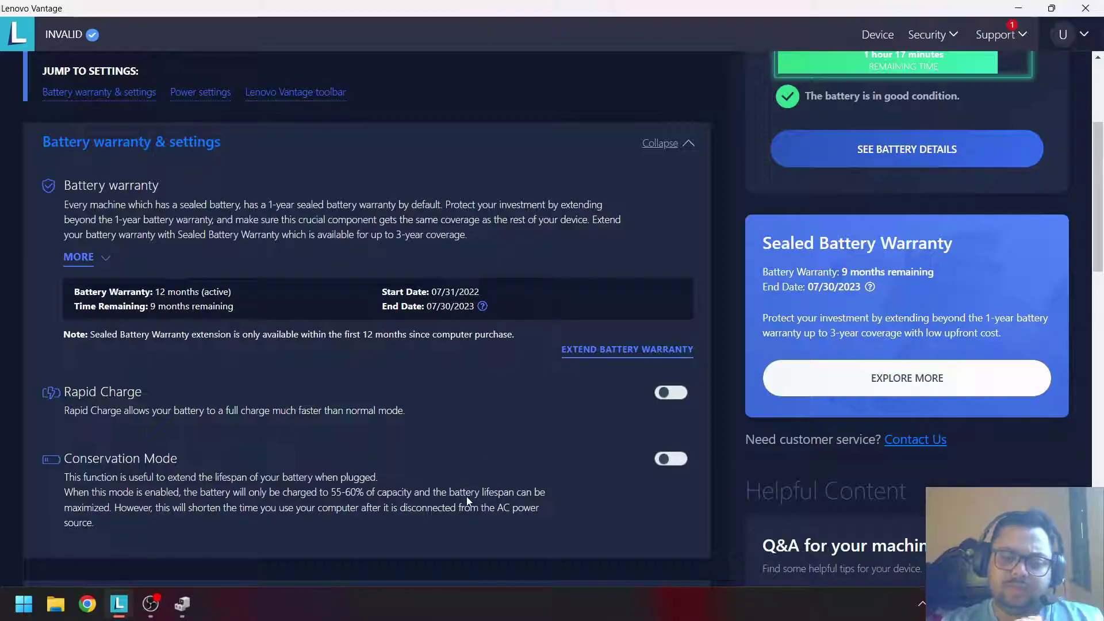
pyautogui.scroll(1, 396, 482)
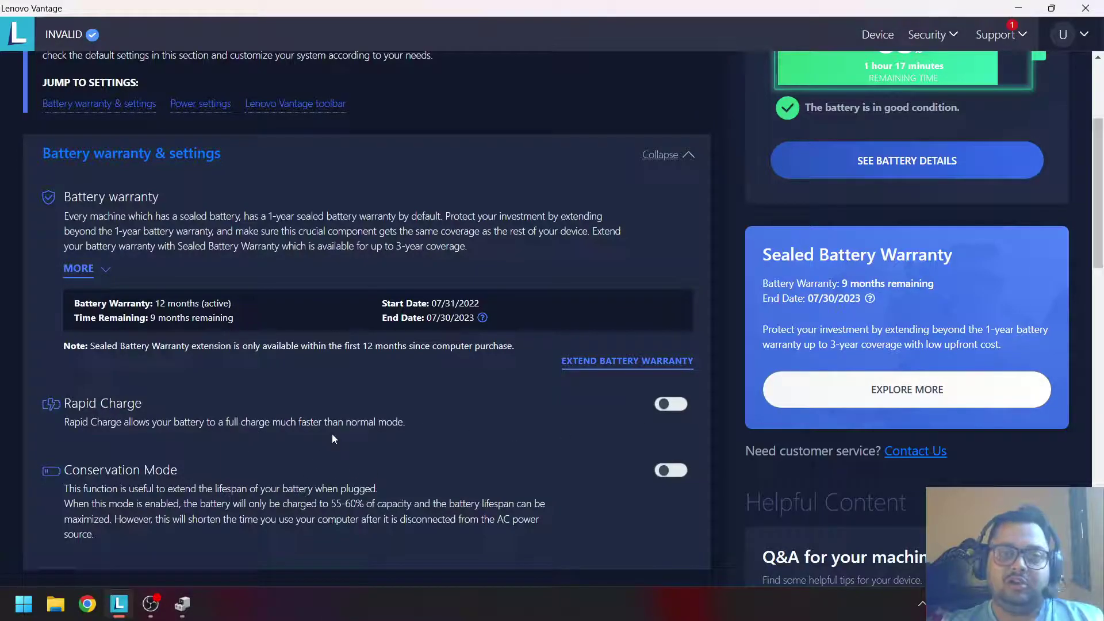
pyautogui.scroll(1, 192, 471)
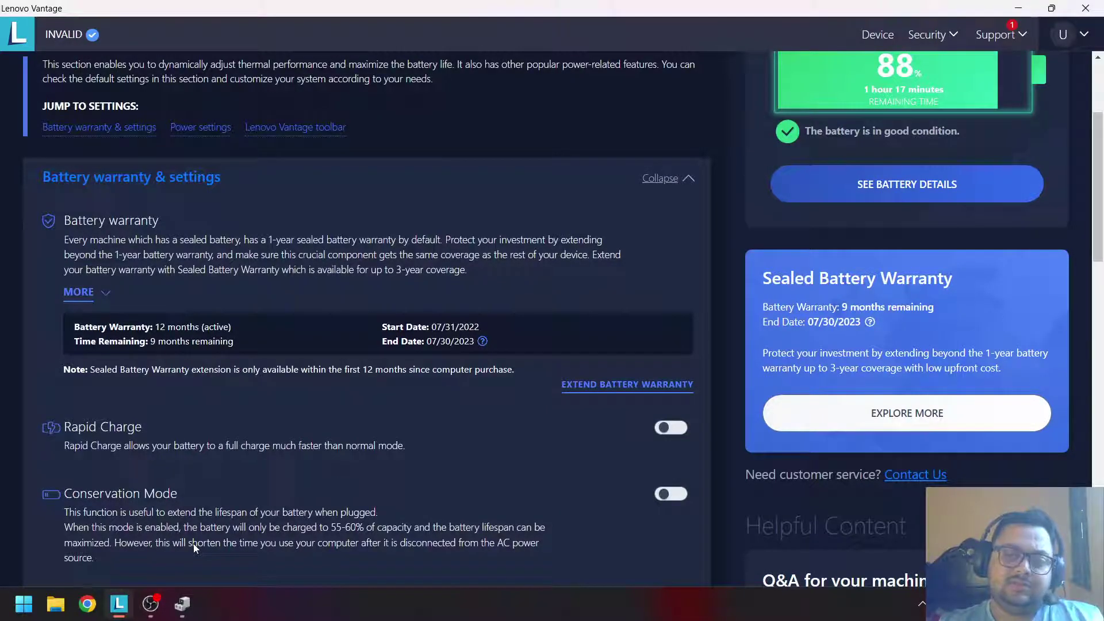
# Bring OBS Studio to the front with its recording still in progress.
pyautogui.click(150, 604)
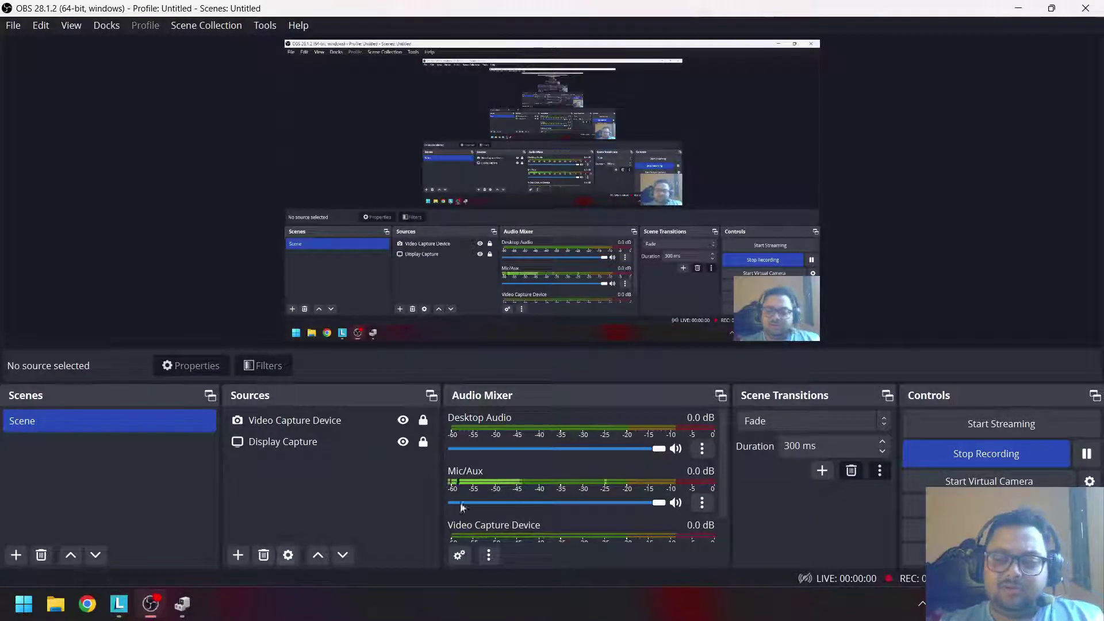